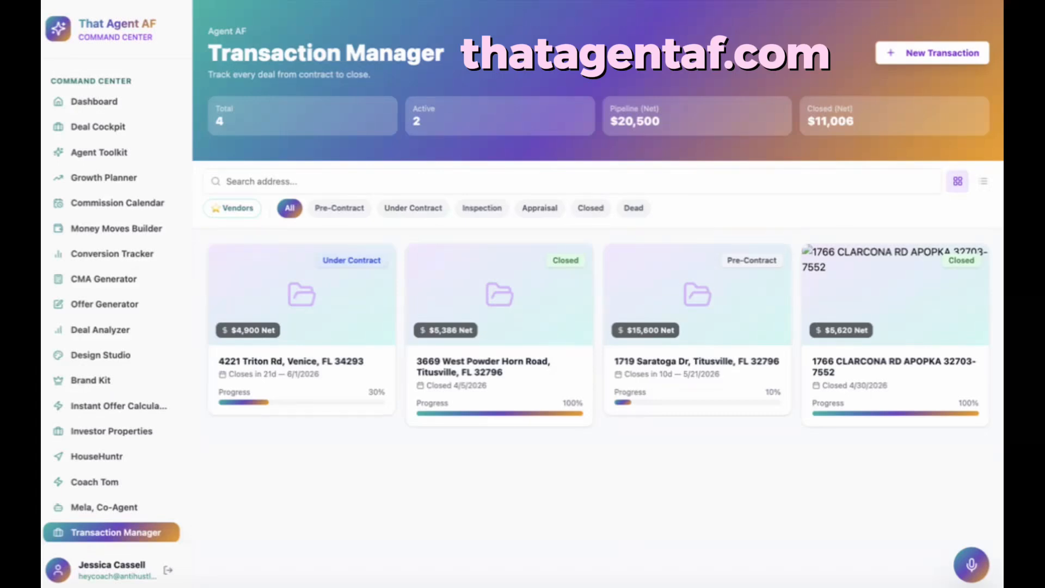
- Show the Preferred Vendors list, then start an Inspector vendor form and discard it
{"action": "left_click", "coordinate": [239, 210]}
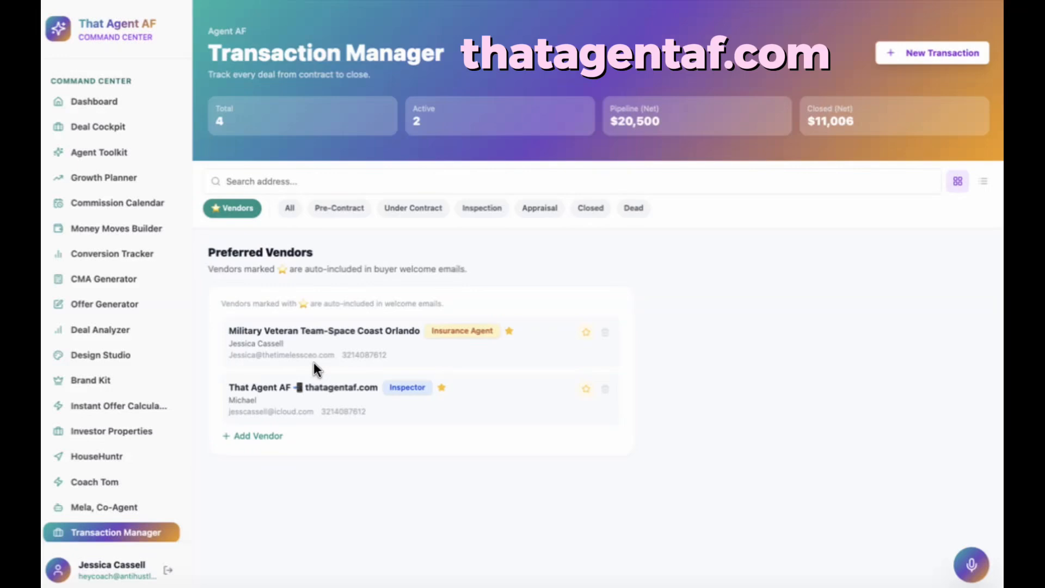
{"action": "left_click", "coordinate": [263, 436]}
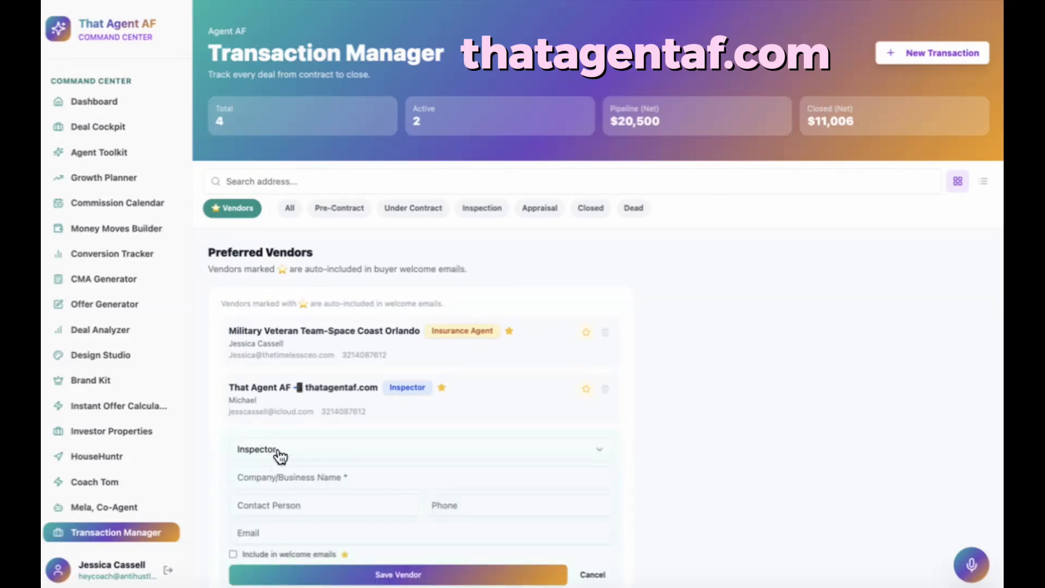
{"action": "left_click", "coordinate": [277, 448]}
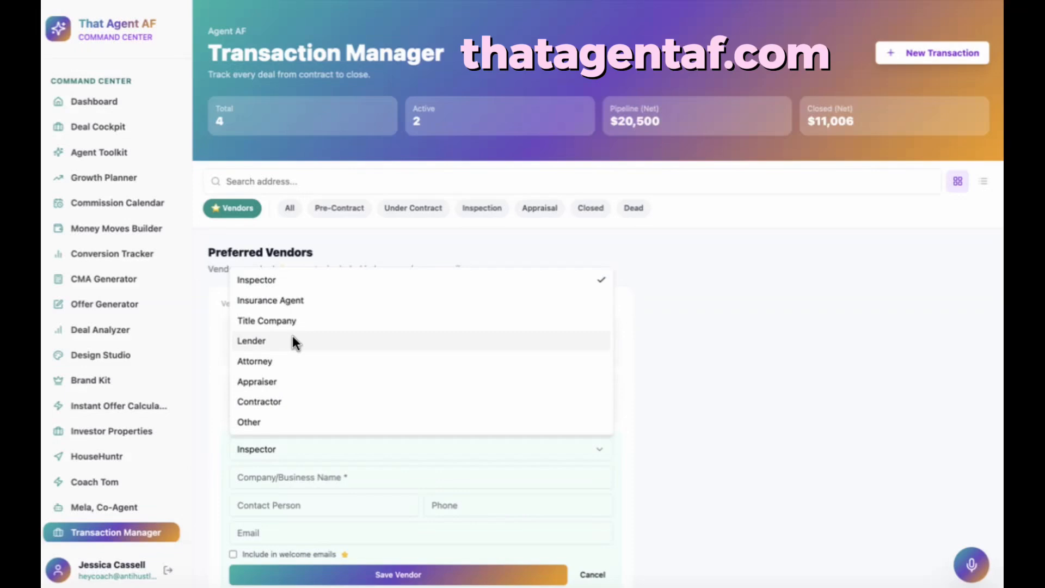
{"action": "left_click", "coordinate": [303, 474]}
{"action": "scroll", "coordinate": [304, 479], "scroll_direction": "down", "scroll_amount": 1}
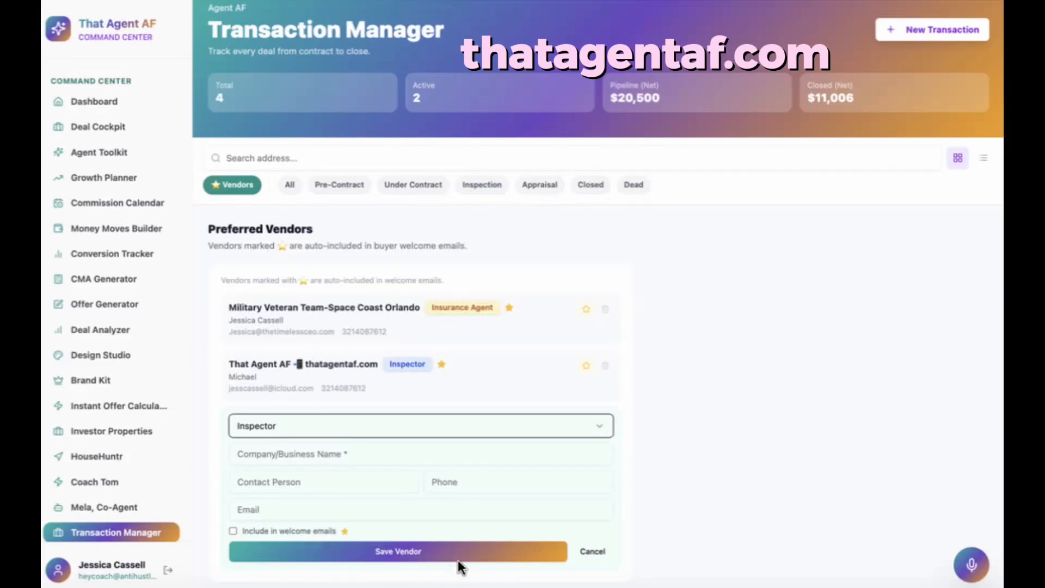
{"action": "left_click", "coordinate": [591, 552]}
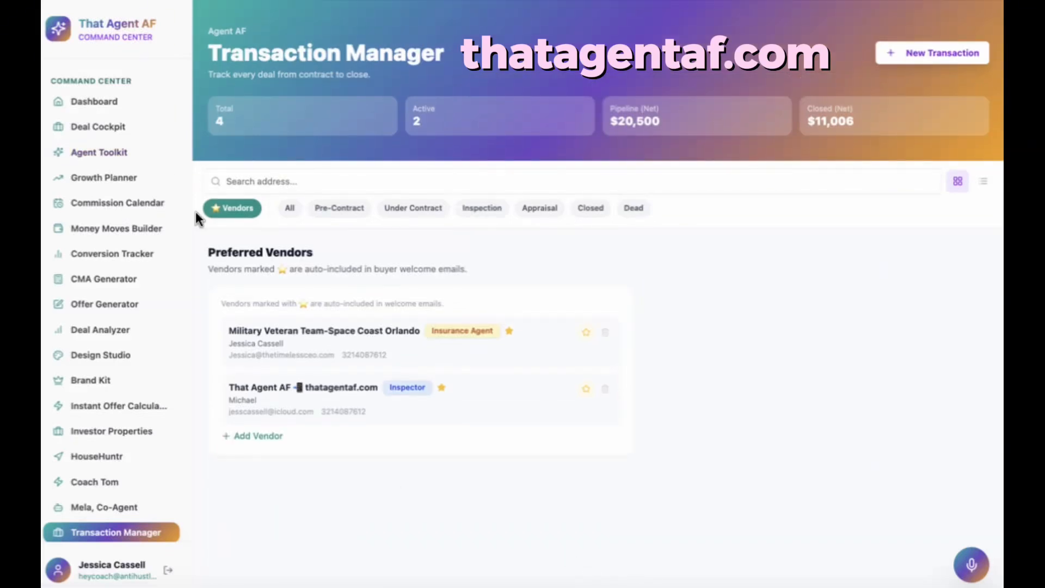
- Cycle through the All, Under Contract and Closed filters, ending on All four transactions
{"action": "left_click", "coordinate": [290, 212]}
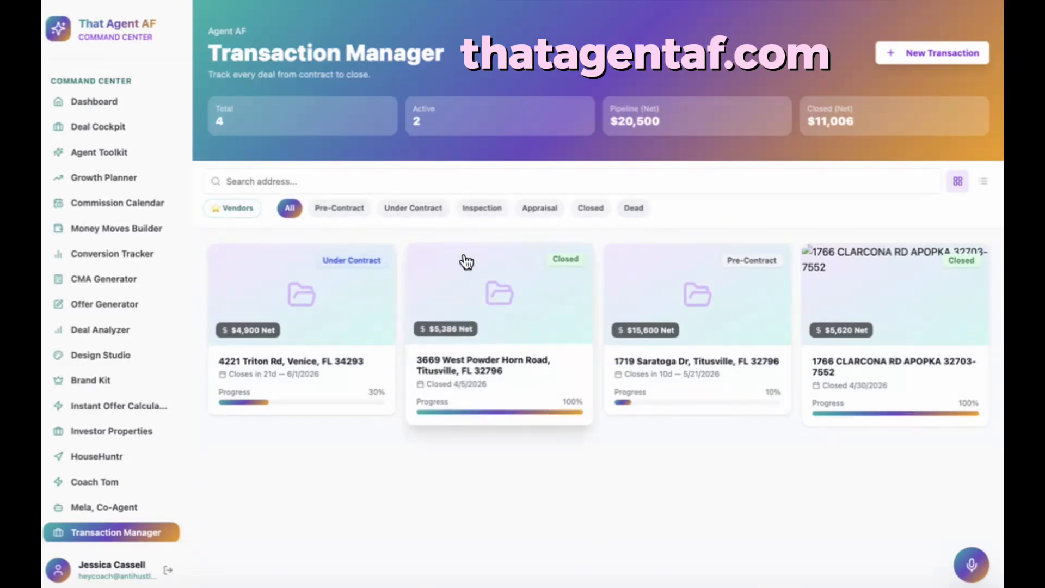
{"action": "left_click", "coordinate": [423, 211]}
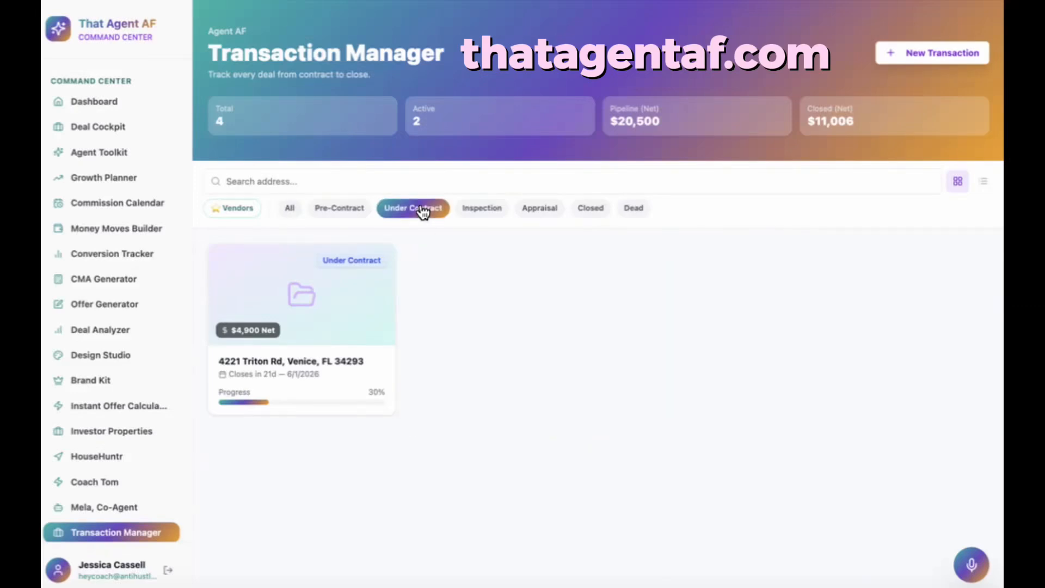
{"action": "left_click", "coordinate": [591, 220]}
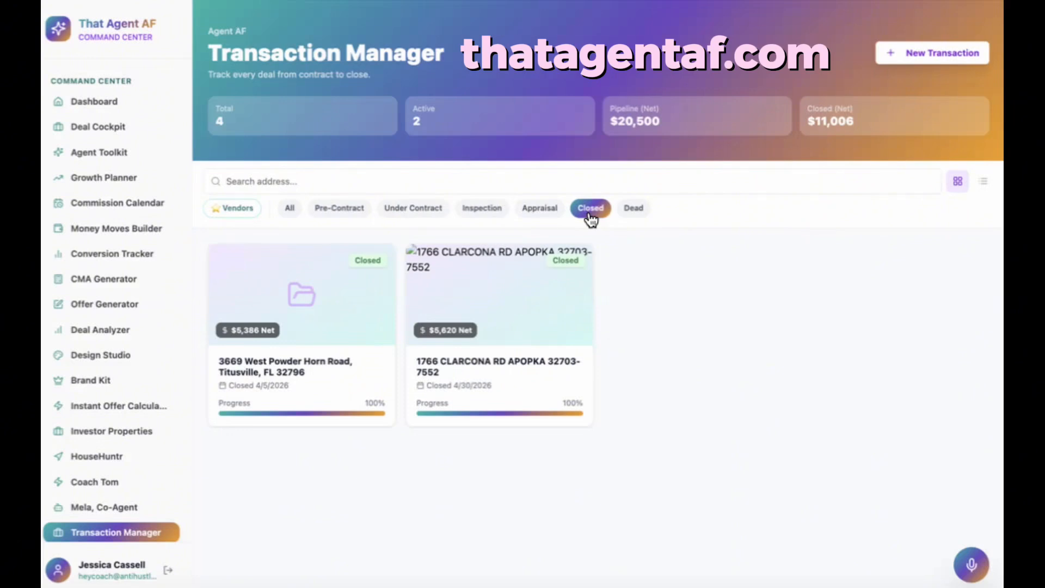
{"action": "left_click", "coordinate": [292, 213]}
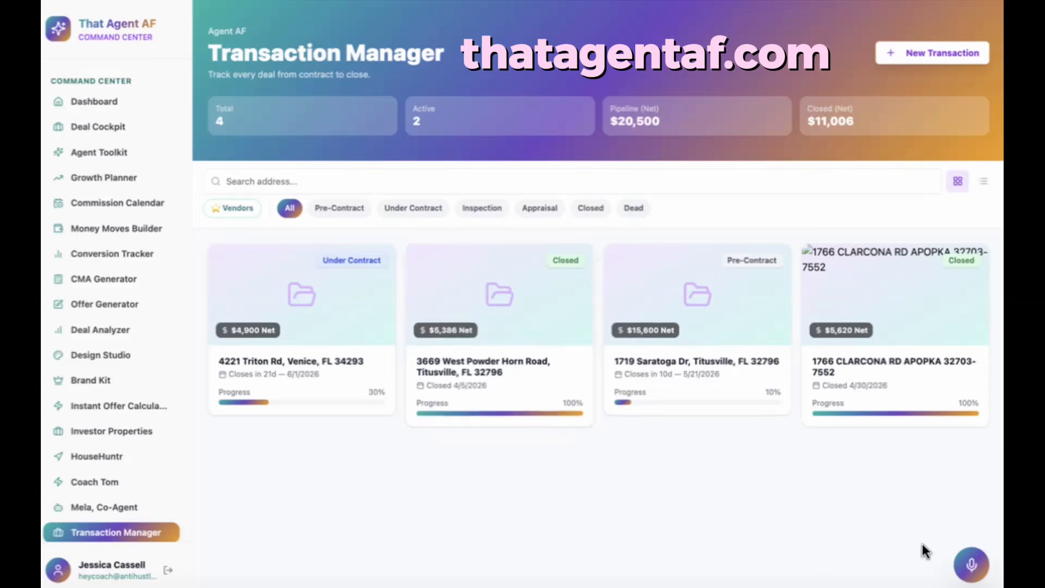
{"action": "left_click", "coordinate": [966, 572]}
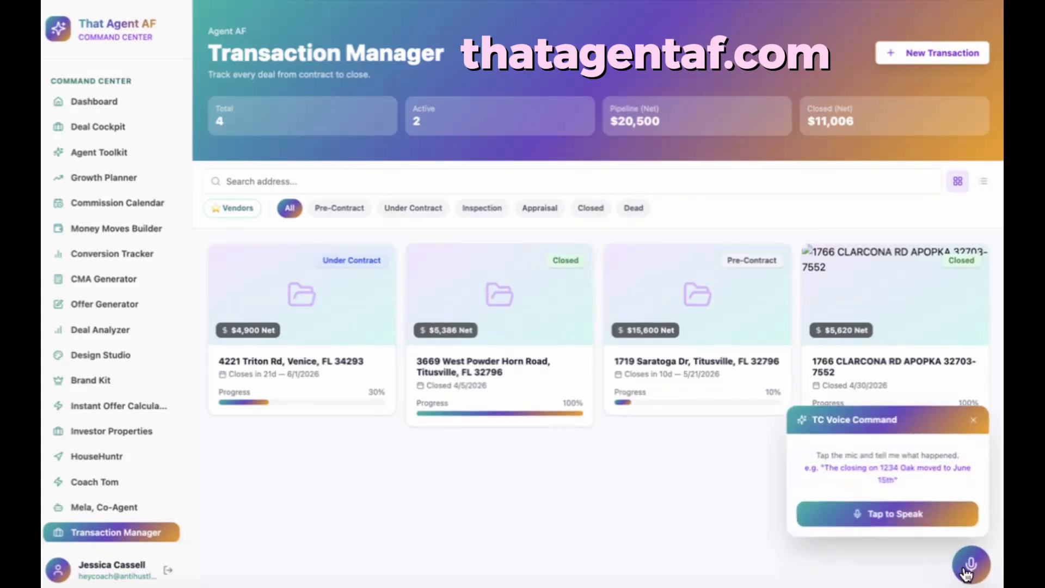
{"action": "left_click", "coordinate": [901, 520]}
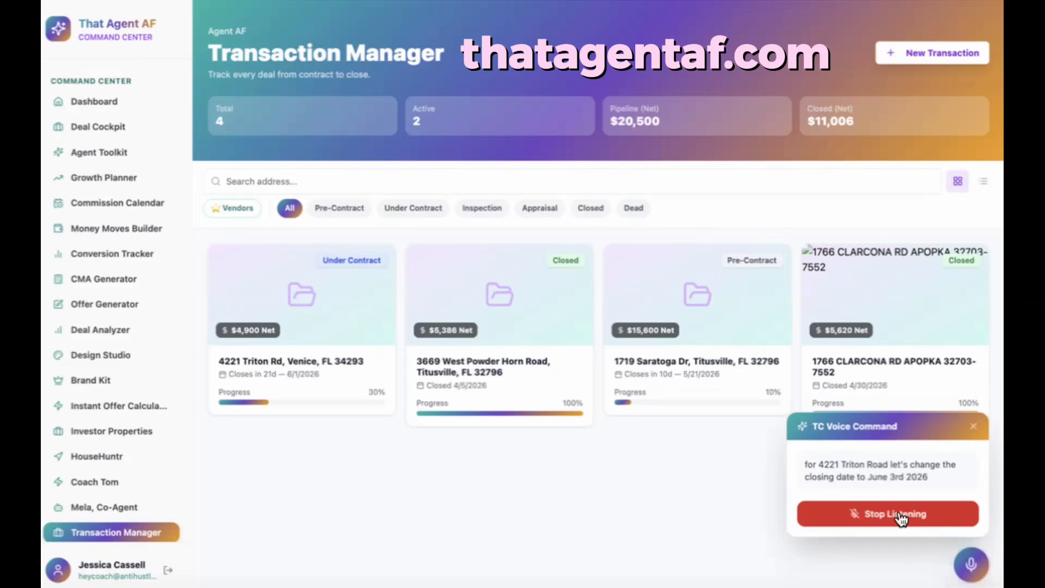
{"action": "left_click", "coordinate": [900, 517]}
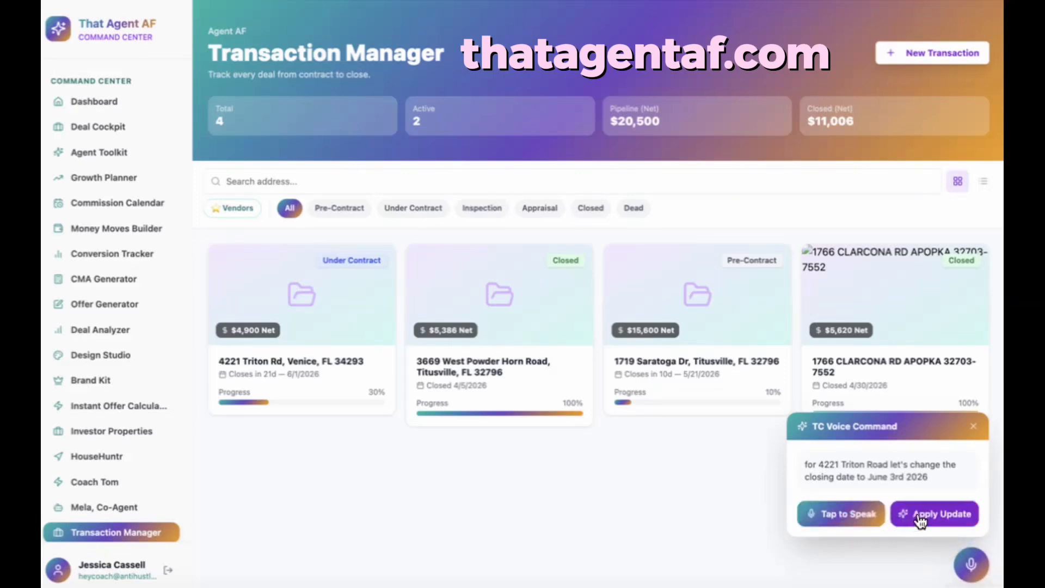
{"action": "left_click", "coordinate": [920, 519]}
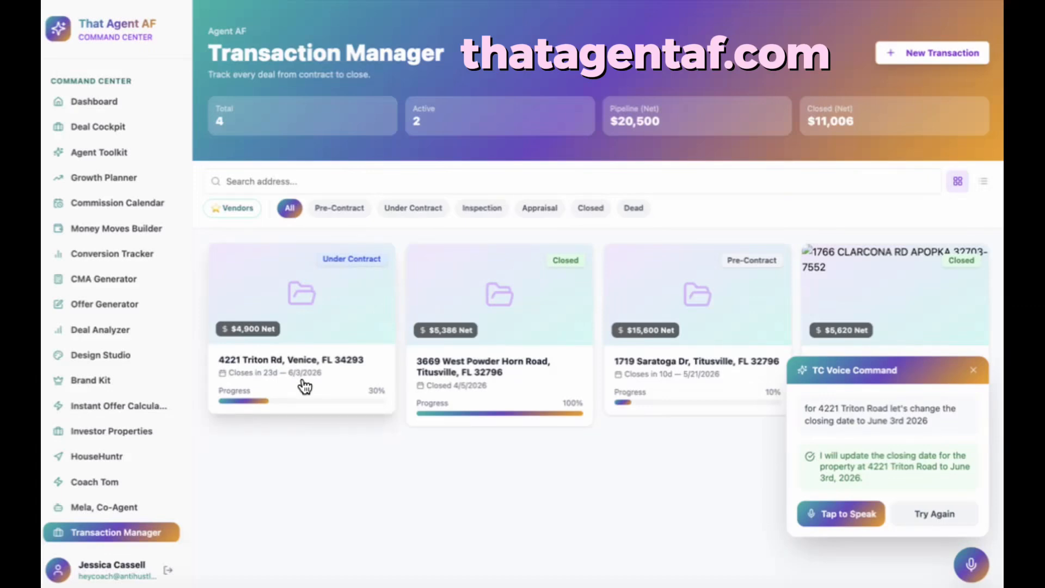
{"action": "left_click", "coordinate": [973, 370]}
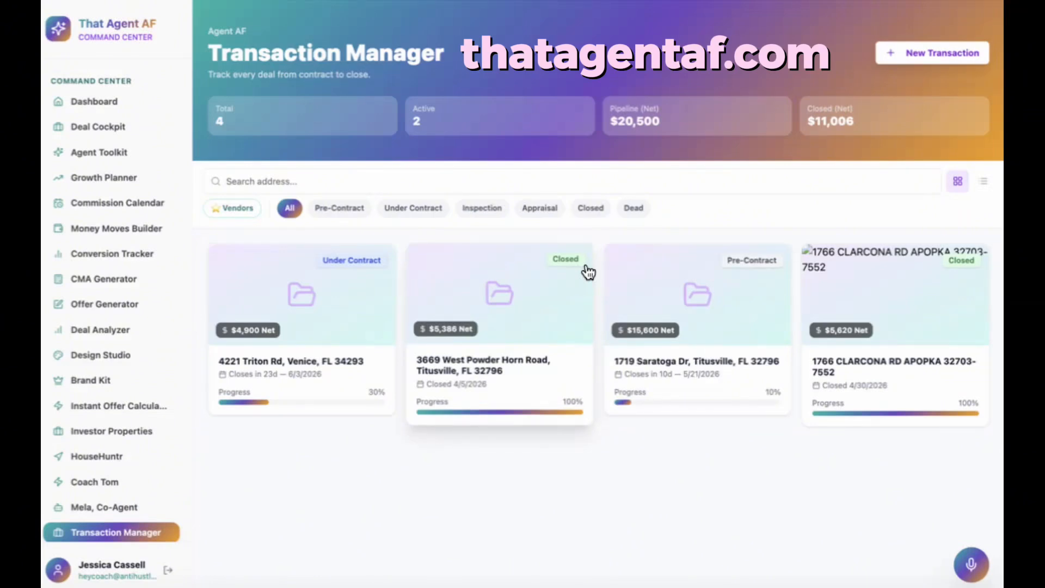
{"action": "left_click", "coordinate": [926, 58]}
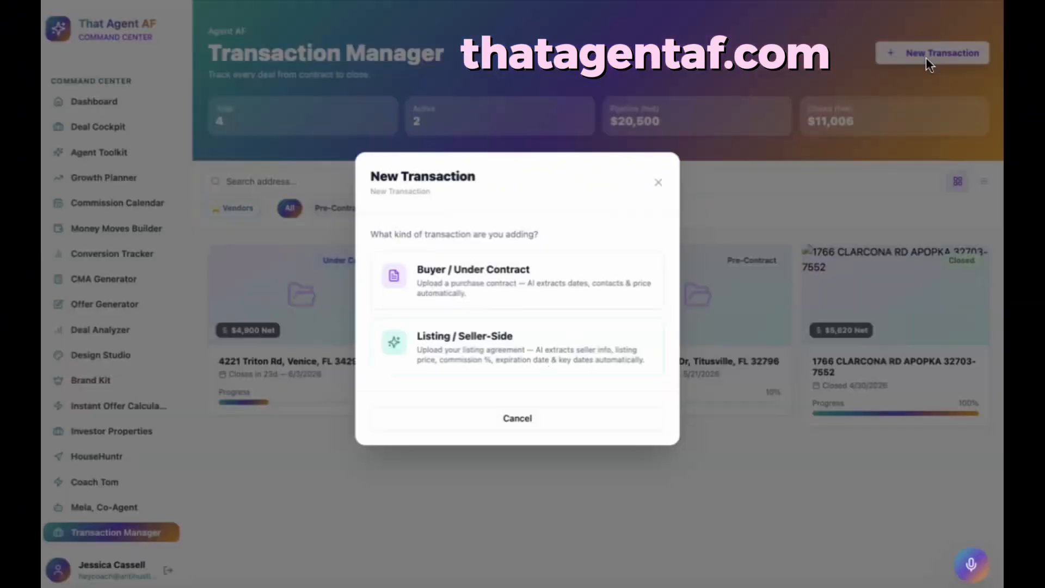
{"action": "left_click", "coordinate": [512, 297]}
{"action": "left_click", "coordinate": [512, 297]}
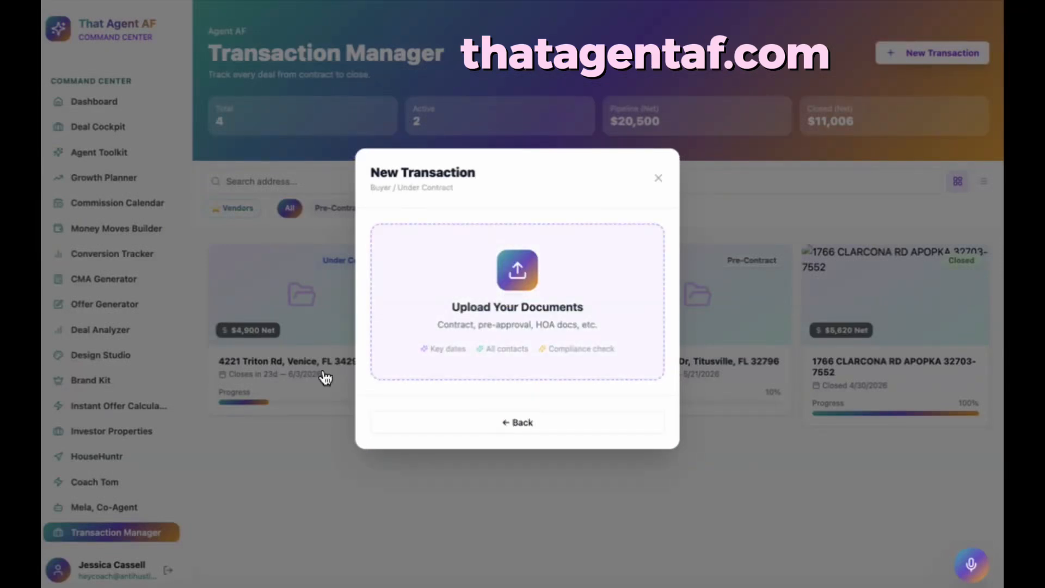
{"action": "left_click", "coordinate": [168, 285]}
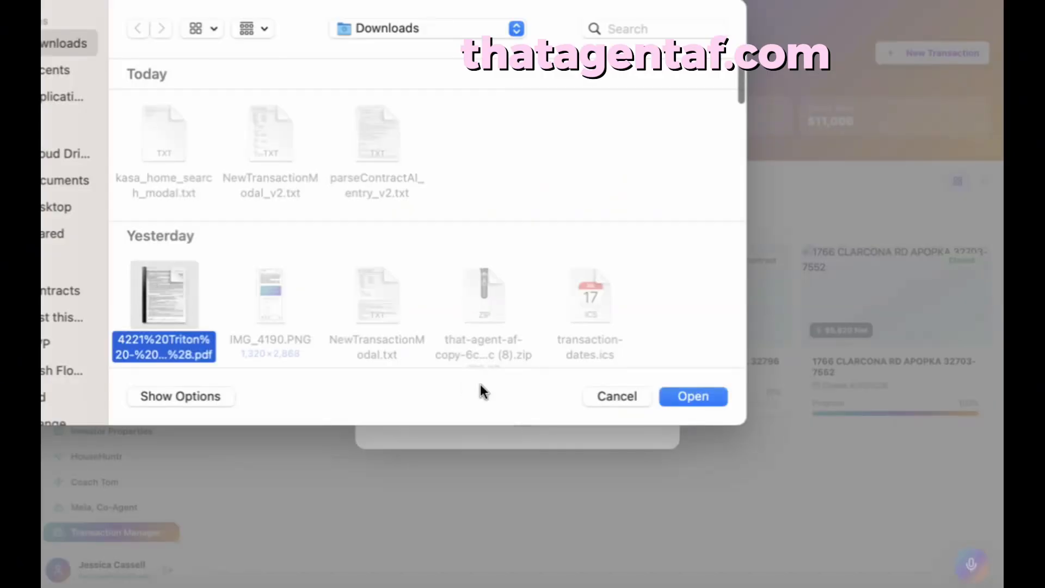
{"action": "left_click", "coordinate": [668, 393]}
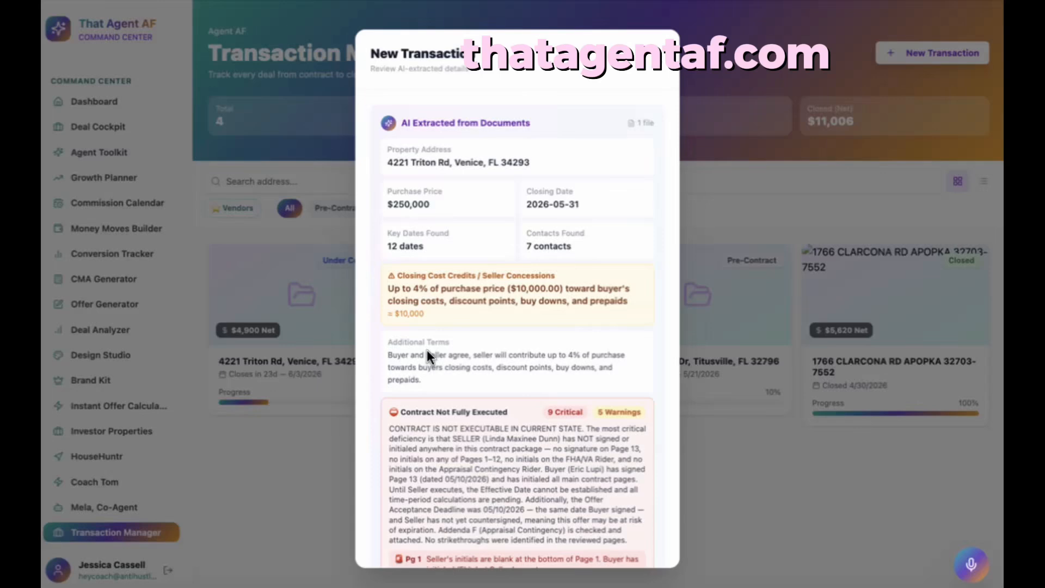
{"action": "scroll", "coordinate": [438, 407], "scroll_direction": "down", "scroll_amount": 5}
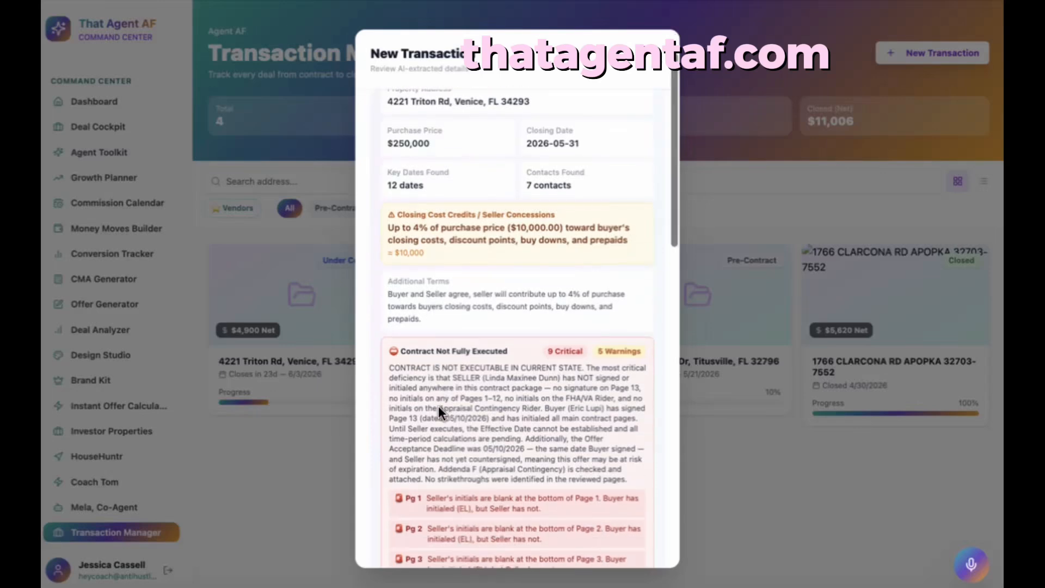
{"action": "scroll", "coordinate": [439, 407], "scroll_direction": "down", "scroll_amount": 15}
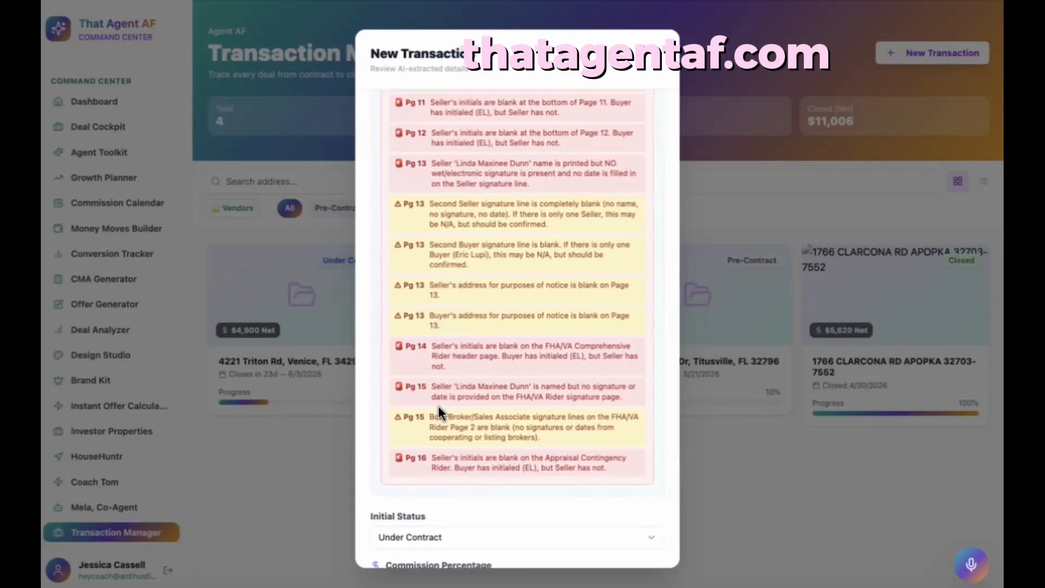
{"action": "scroll", "coordinate": [438, 406], "scroll_direction": "down", "scroll_amount": 4}
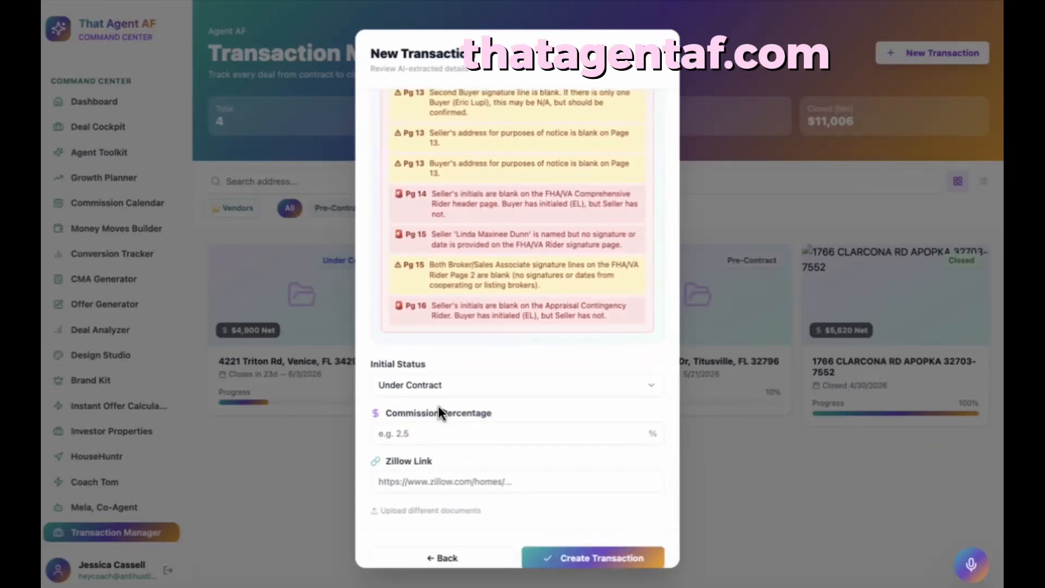
{"action": "scroll", "coordinate": [439, 406], "scroll_direction": "up", "scroll_amount": 10}
{"action": "scroll", "coordinate": [438, 406], "scroll_direction": "up", "scroll_amount": 6}
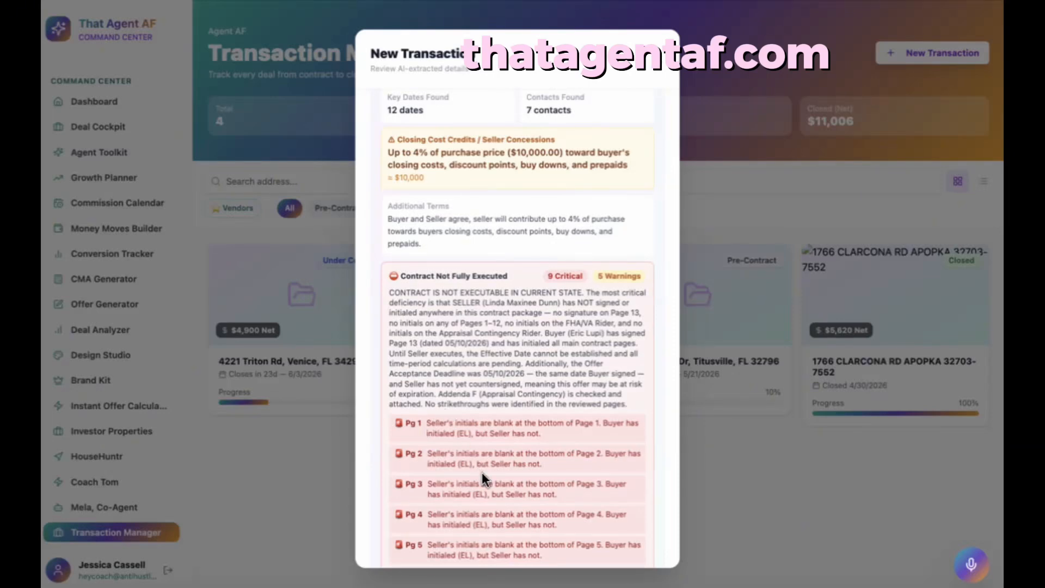
{"action": "scroll", "coordinate": [482, 472], "scroll_direction": "down", "scroll_amount": 9}
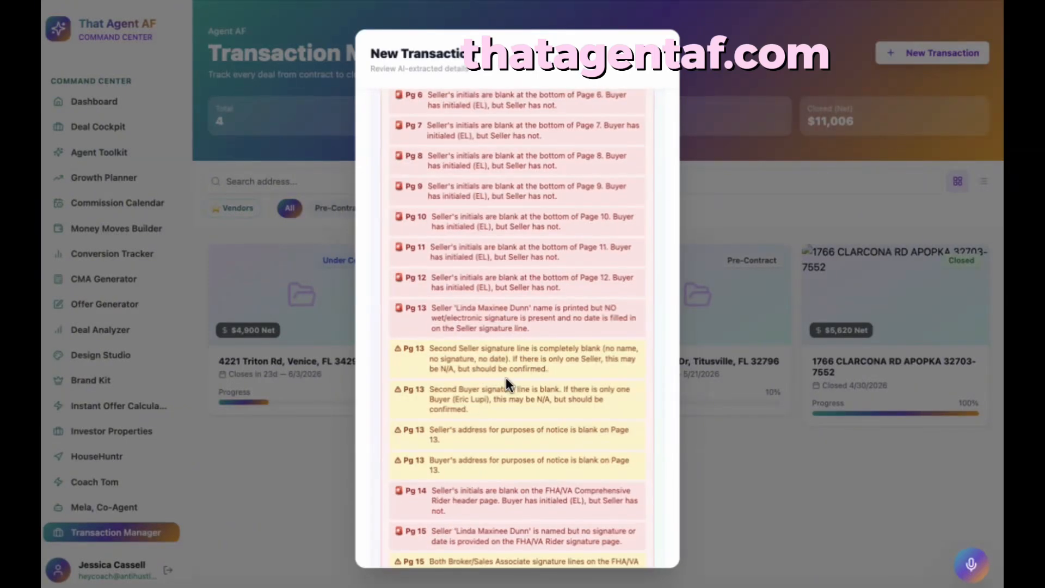
{"action": "scroll", "coordinate": [505, 377], "scroll_direction": "down", "scroll_amount": 1}
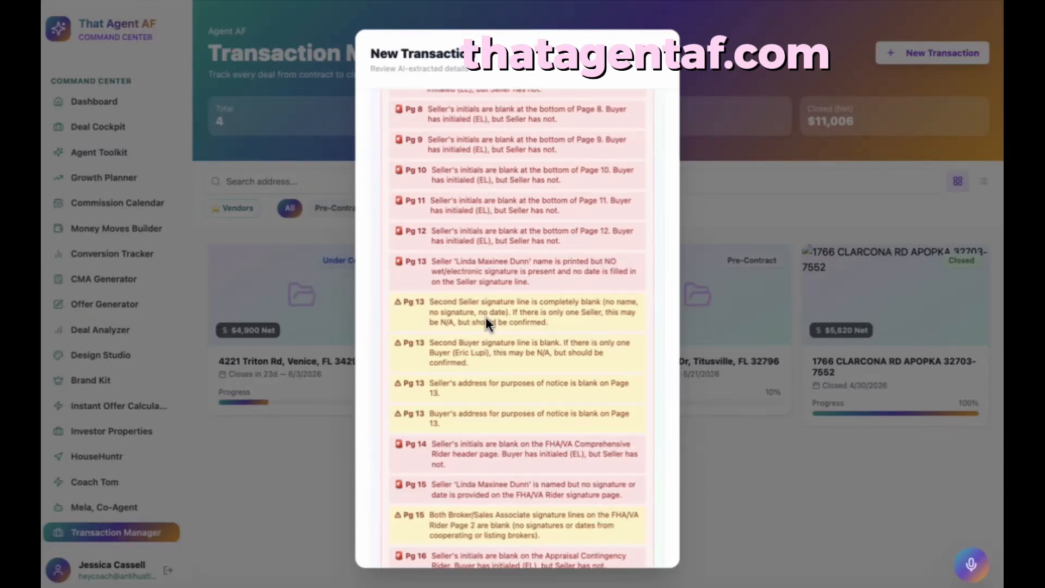
{"action": "scroll", "coordinate": [486, 323], "scroll_direction": "down", "scroll_amount": 5}
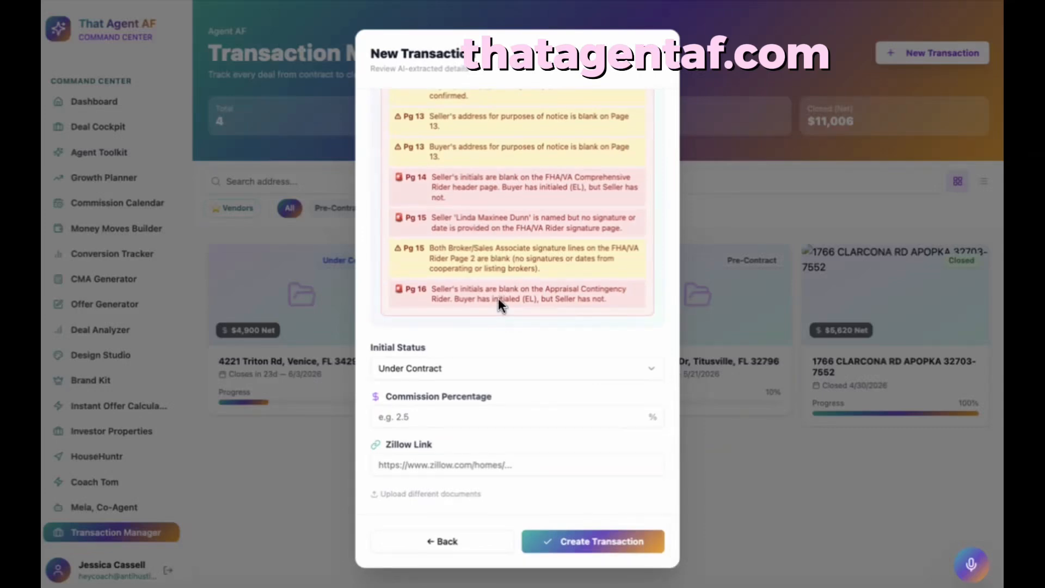
{"action": "scroll", "coordinate": [500, 217], "scroll_direction": "up", "scroll_amount": 3}
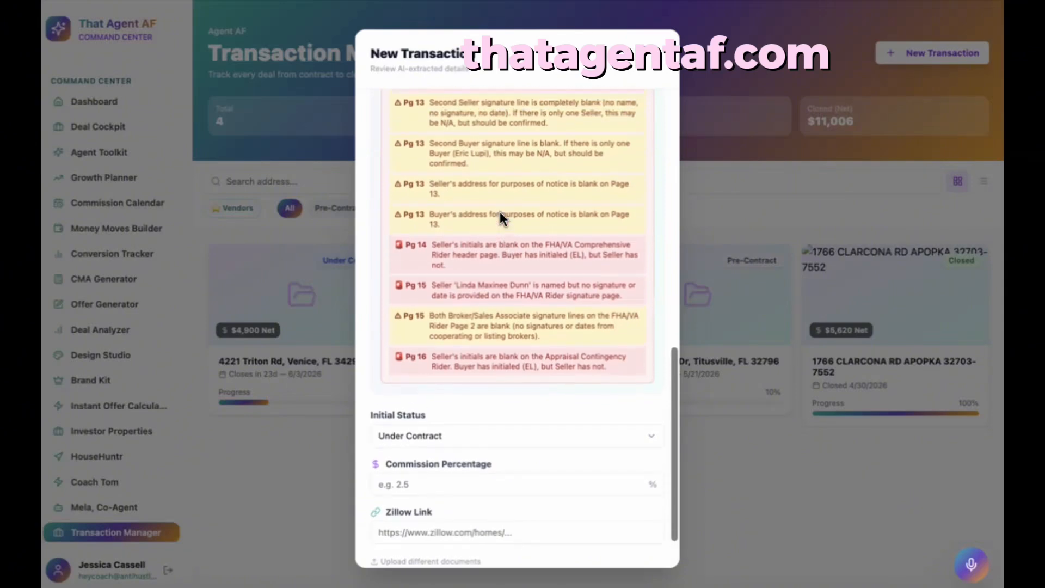
{"action": "scroll", "coordinate": [500, 211], "scroll_direction": "down", "scroll_amount": 3}
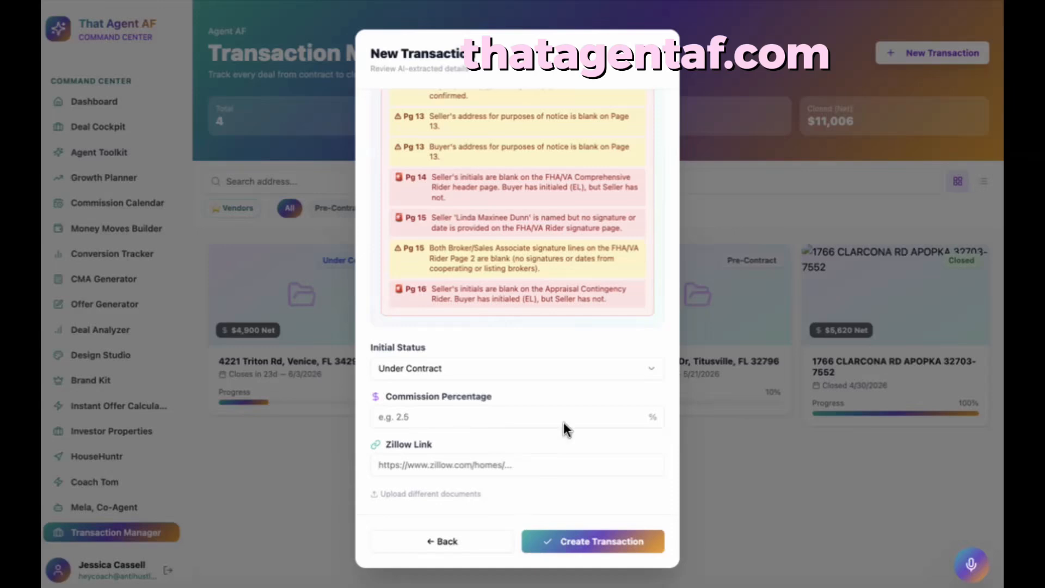
{"action": "left_click", "coordinate": [590, 540]}
{"action": "scroll", "coordinate": [504, 163], "scroll_direction": "up", "scroll_amount": 10}
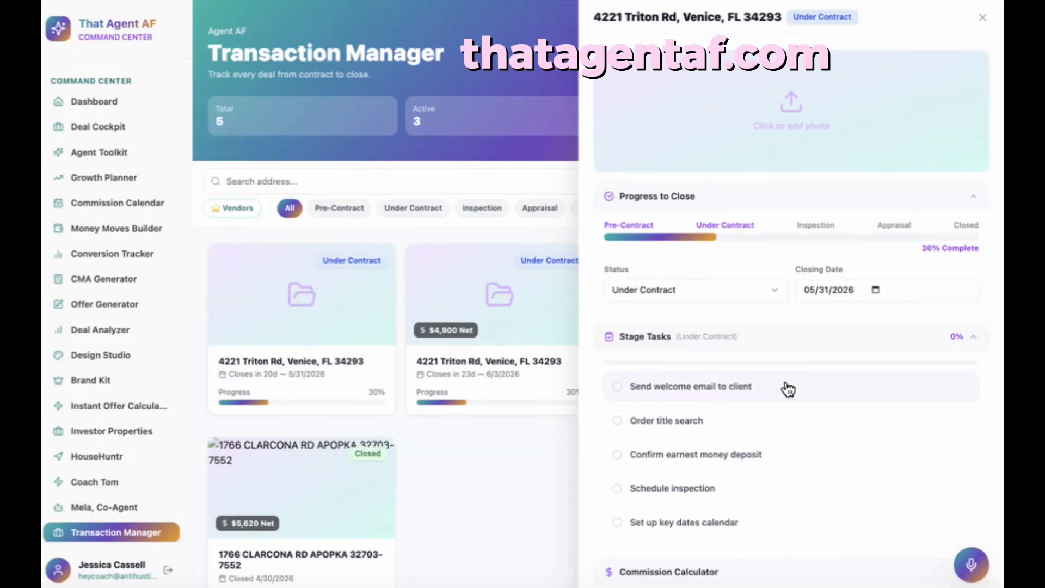
{"action": "scroll", "coordinate": [787, 389], "scroll_direction": "down", "scroll_amount": 3}
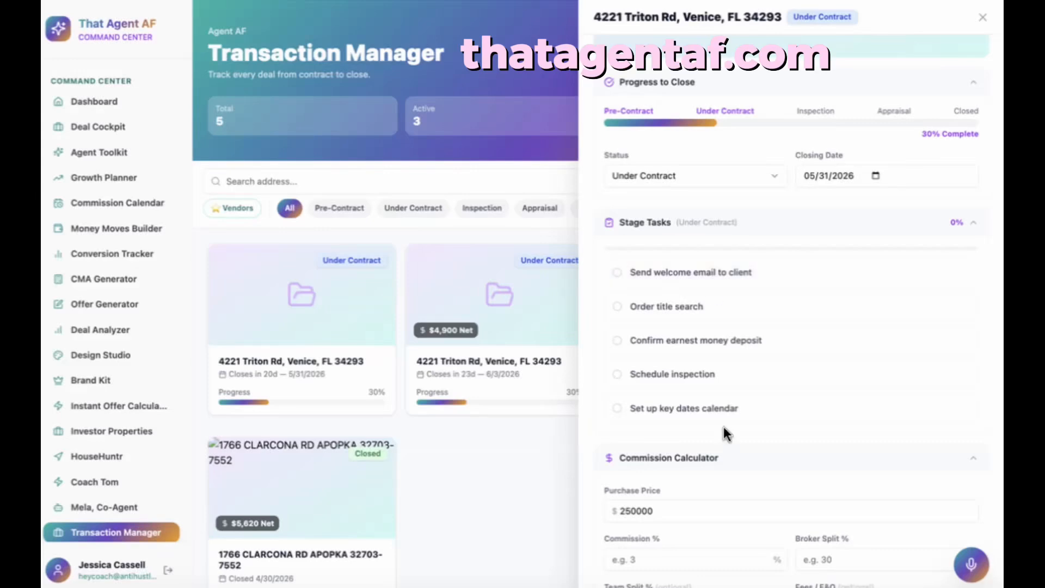
{"action": "scroll", "coordinate": [723, 426], "scroll_direction": "down", "scroll_amount": 5}
- Enter 2.5% commission, 20% broker split, 10% team split and $500 fees, then save
{"action": "left_click", "coordinate": [722, 254]}
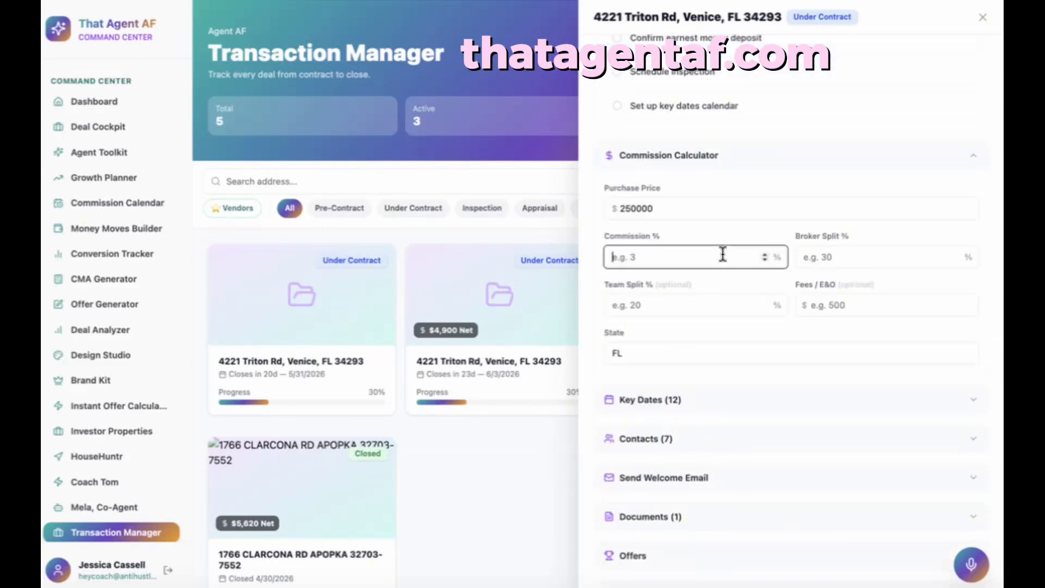
{"action": "type", "text": "2.5"}
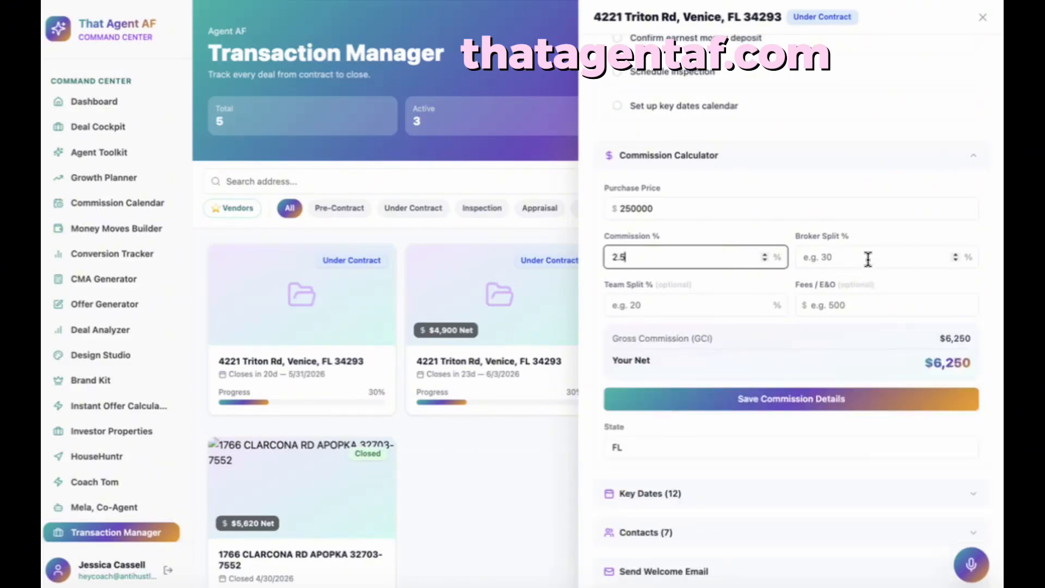
{"action": "left_click", "coordinate": [838, 257]}
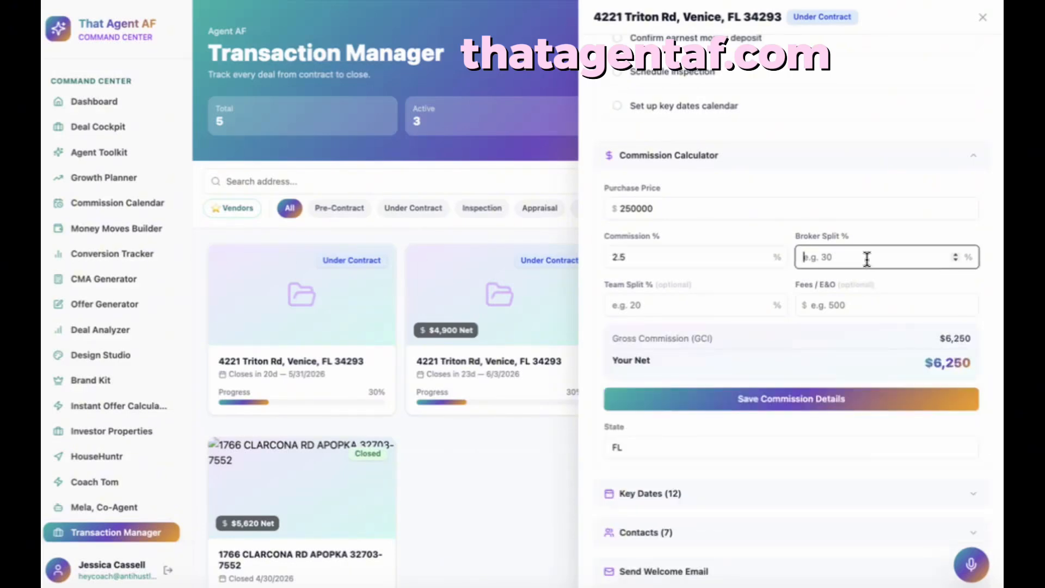
{"action": "type", "text": "20"}
{"action": "left_click", "coordinate": [702, 300]}
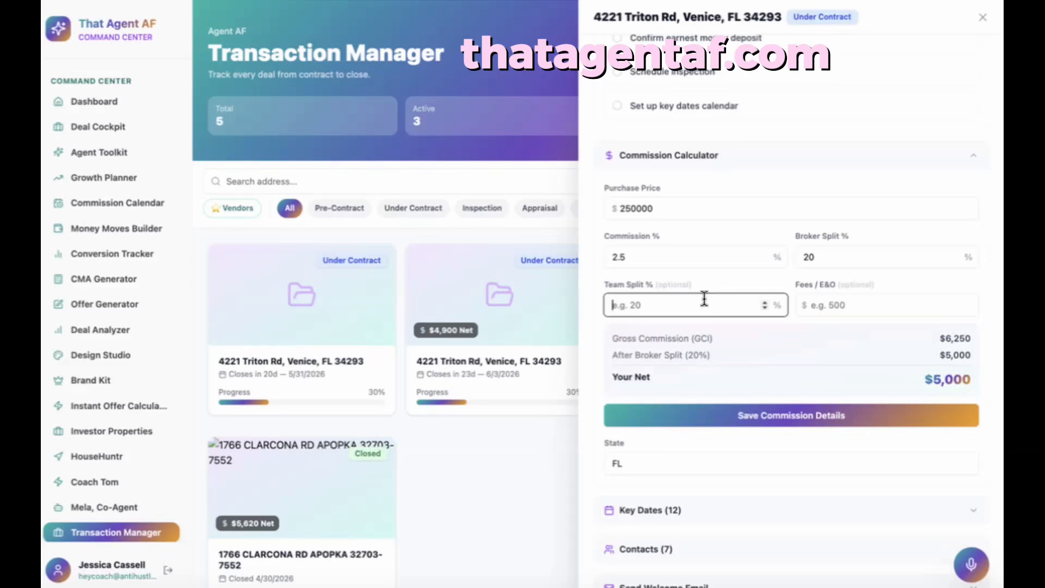
{"action": "type", "text": "10"}
{"action": "left_click", "coordinate": [859, 303]}
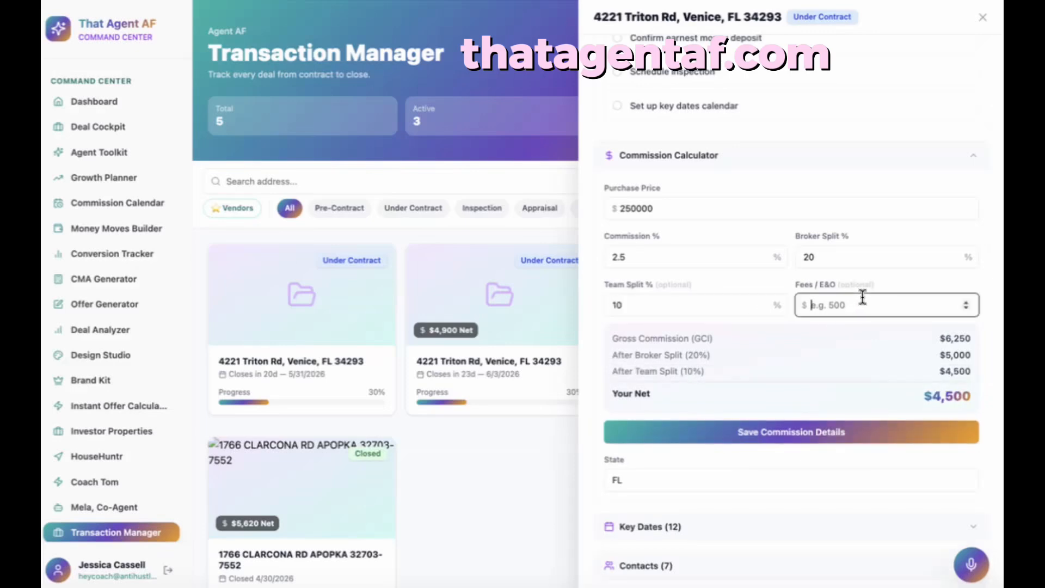
{"action": "type", "text": "500"}
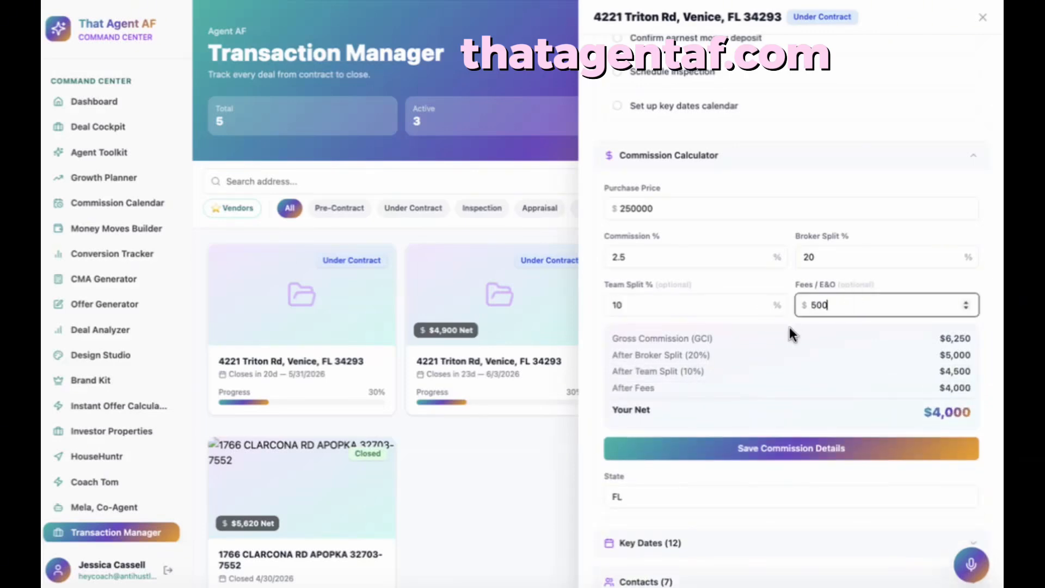
{"action": "scroll", "coordinate": [789, 327], "scroll_direction": "down", "scroll_amount": 2}
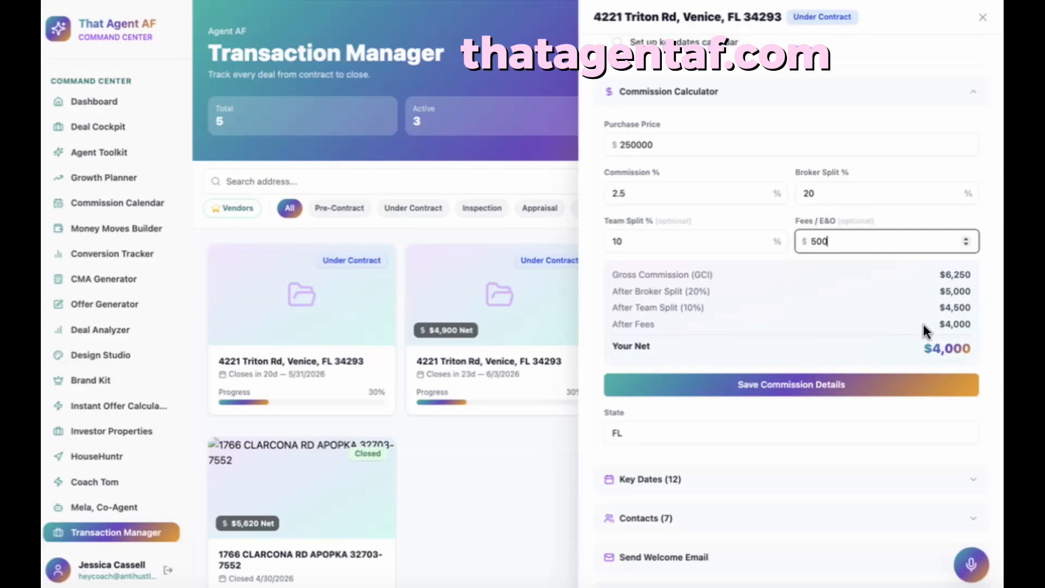
{"action": "left_click", "coordinate": [909, 383]}
{"action": "scroll", "coordinate": [842, 380], "scroll_direction": "down", "scroll_amount": 5}
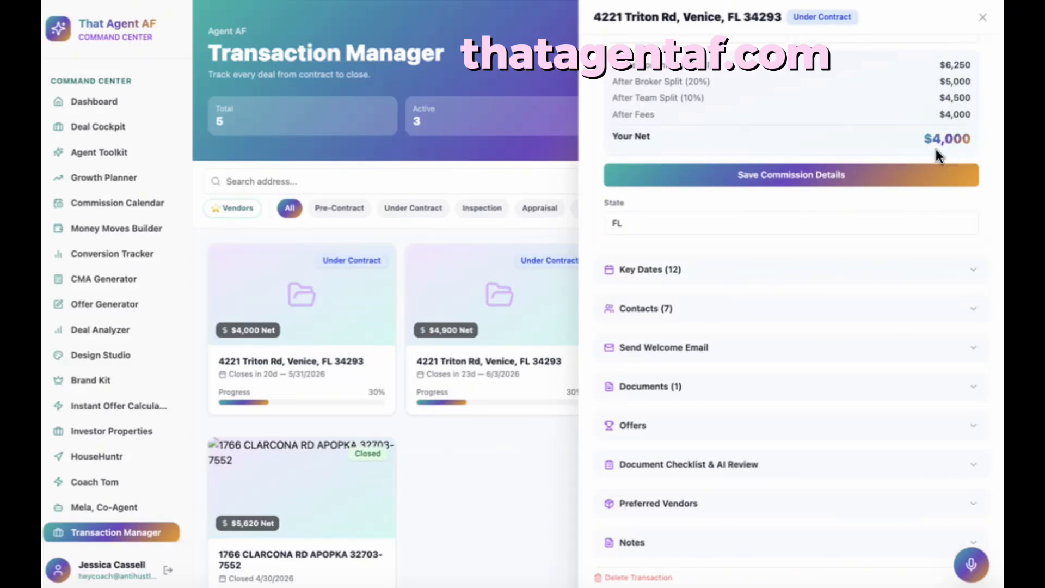
{"action": "scroll", "coordinate": [935, 148], "scroll_direction": "down", "scroll_amount": 1}
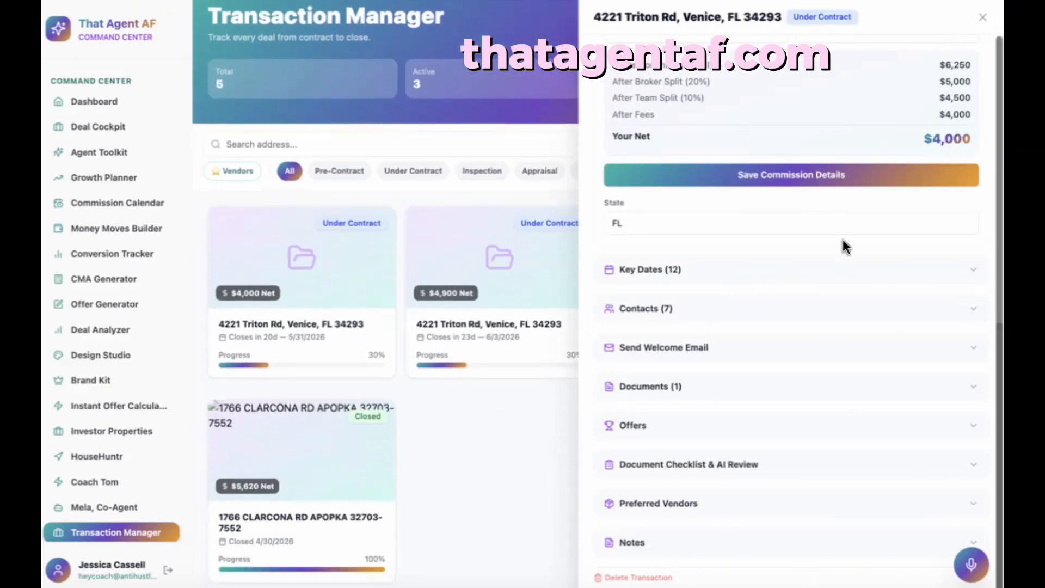
{"action": "left_click", "coordinate": [689, 274]}
{"action": "scroll", "coordinate": [838, 449], "scroll_direction": "down", "scroll_amount": 3}
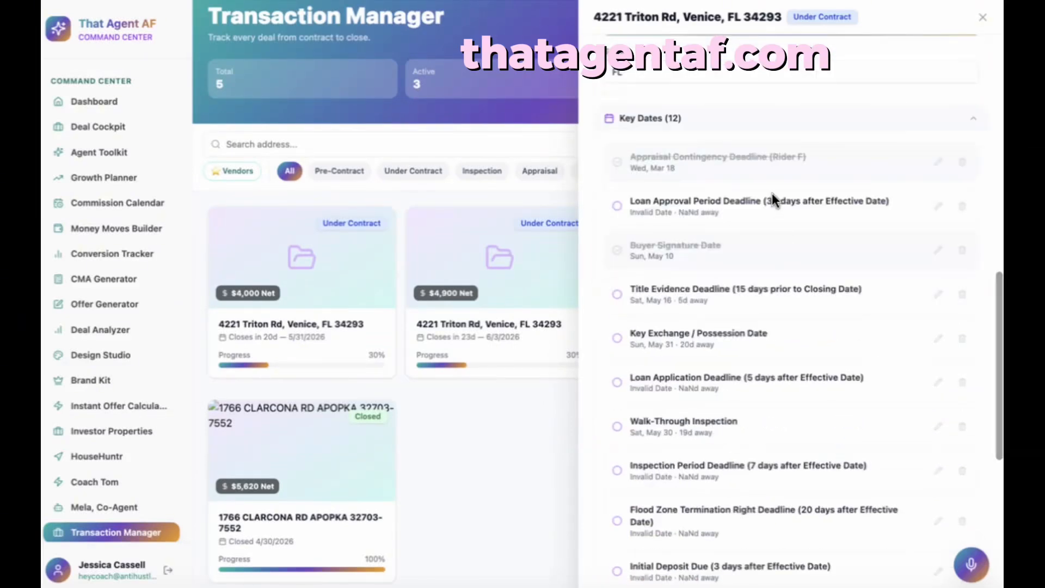
{"action": "scroll", "coordinate": [773, 356], "scroll_direction": "down", "scroll_amount": 4}
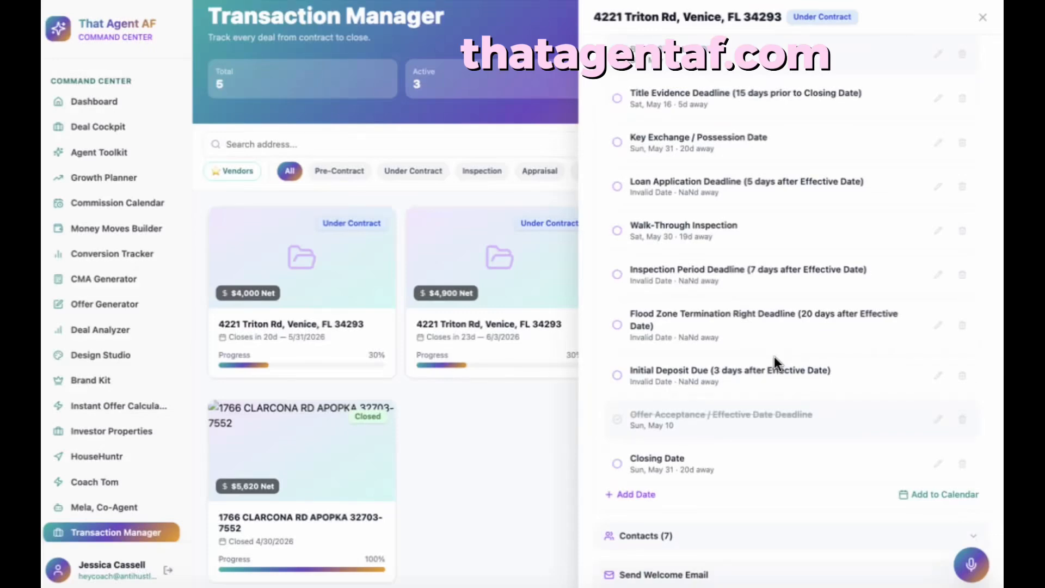
{"action": "scroll", "coordinate": [773, 356], "scroll_direction": "down", "scroll_amount": 1}
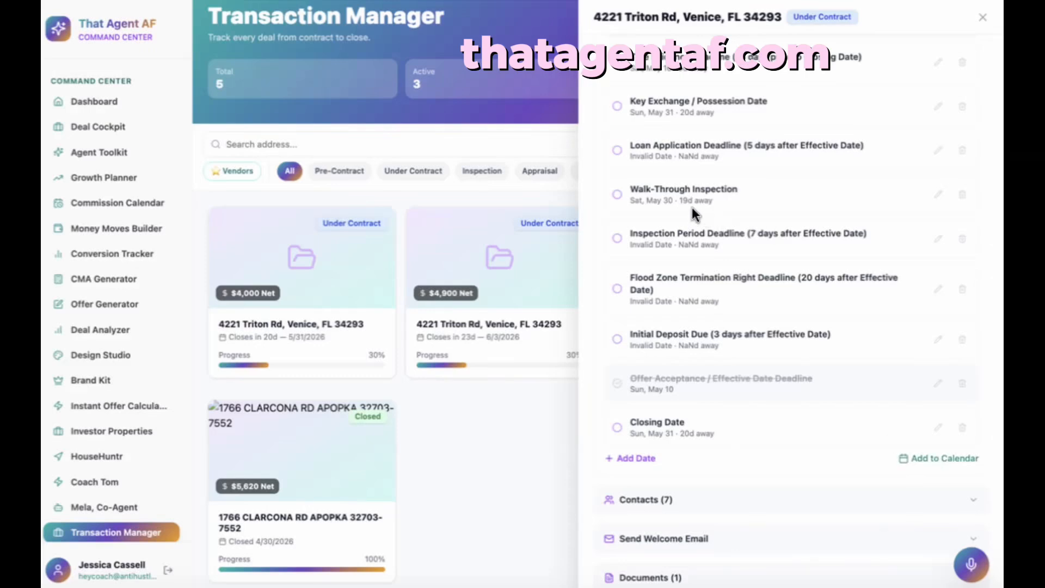
{"action": "scroll", "coordinate": [727, 238], "scroll_direction": "down", "scroll_amount": 5}
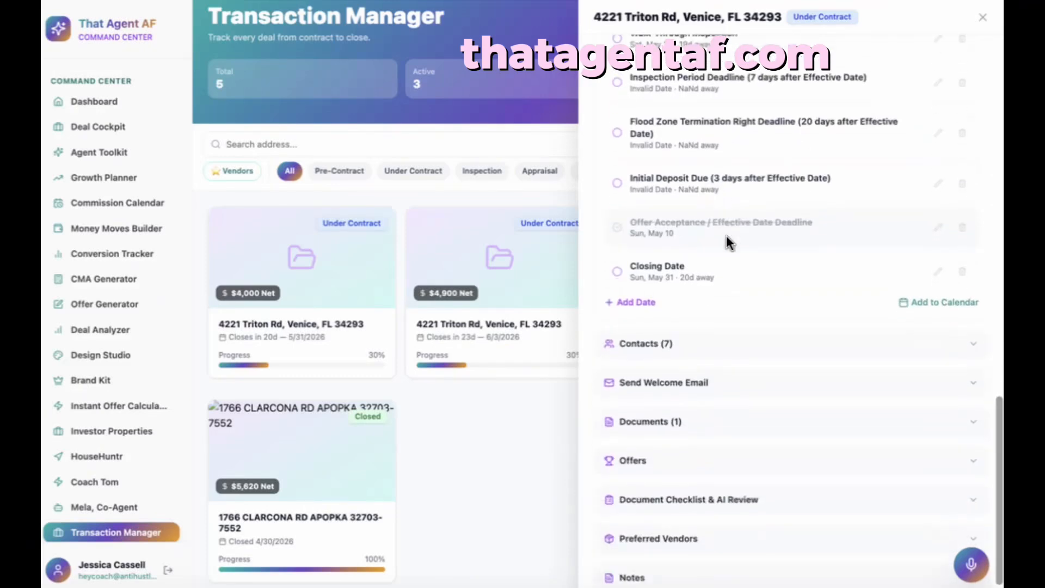
{"action": "scroll", "coordinate": [726, 235], "scroll_direction": "down", "scroll_amount": 1}
{"action": "scroll", "coordinate": [726, 236], "scroll_direction": "up", "scroll_amount": 10}
{"action": "scroll", "coordinate": [727, 249], "scroll_direction": "up", "scroll_amount": 10}
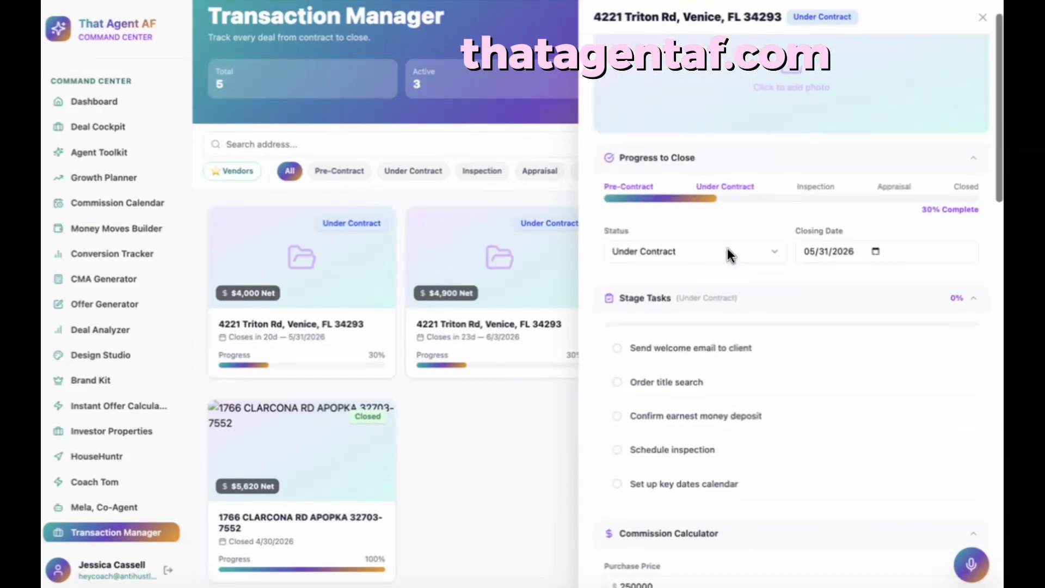
{"action": "scroll", "coordinate": [727, 248], "scroll_direction": "down", "scroll_amount": 10}
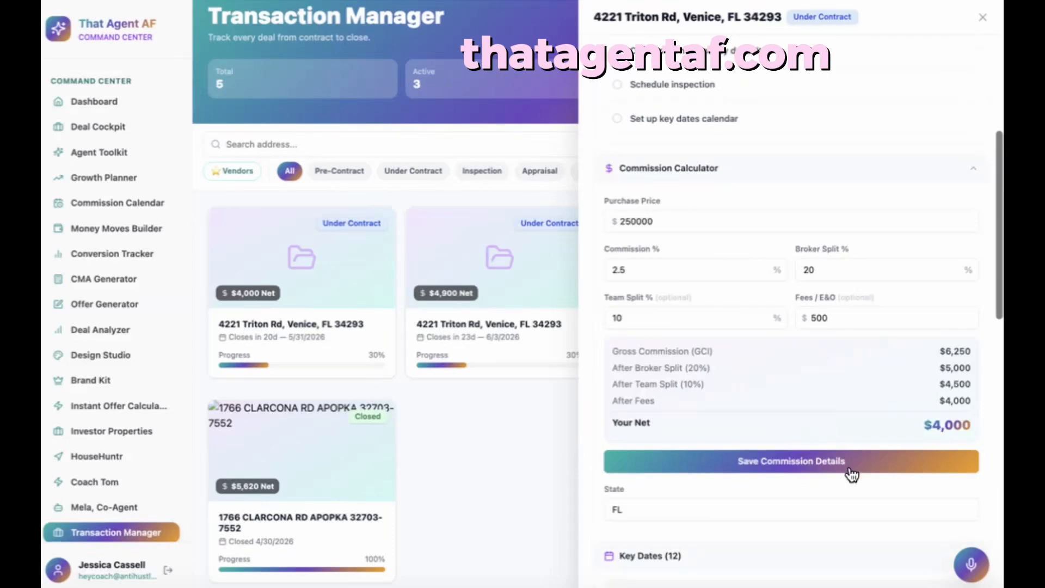
{"action": "scroll", "coordinate": [850, 474], "scroll_direction": "down", "scroll_amount": 3}
{"action": "left_click", "coordinate": [869, 369]}
{"action": "scroll", "coordinate": [868, 367], "scroll_direction": "down", "scroll_amount": 2}
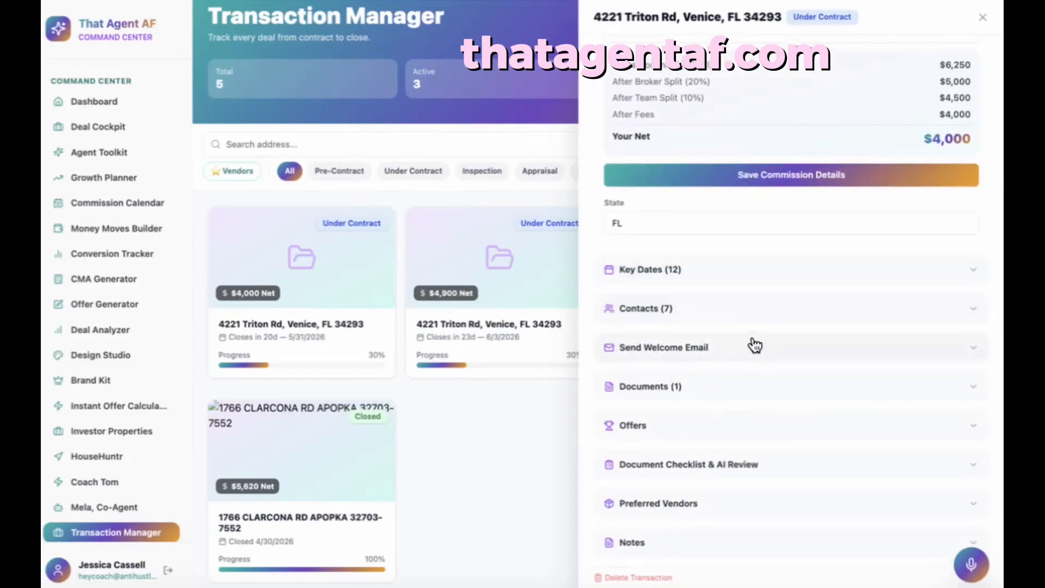
- Change the Grant Team Real Estate agent contact's role to Seller's Agent
{"action": "left_click", "coordinate": [749, 320]}
{"action": "scroll", "coordinate": [756, 390], "scroll_direction": "down", "scroll_amount": 5}
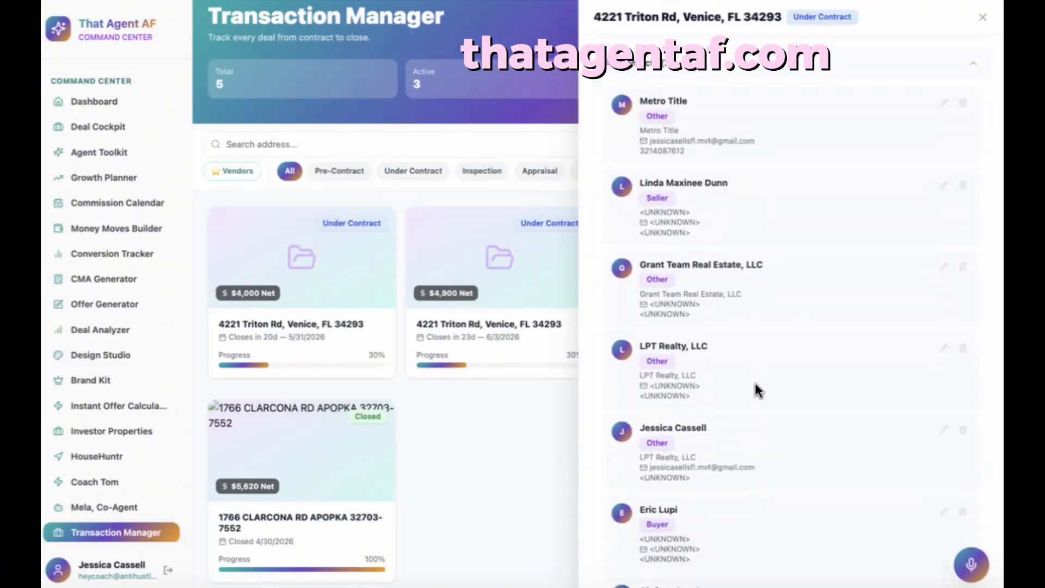
{"action": "scroll", "coordinate": [755, 383], "scroll_direction": "down", "scroll_amount": 2}
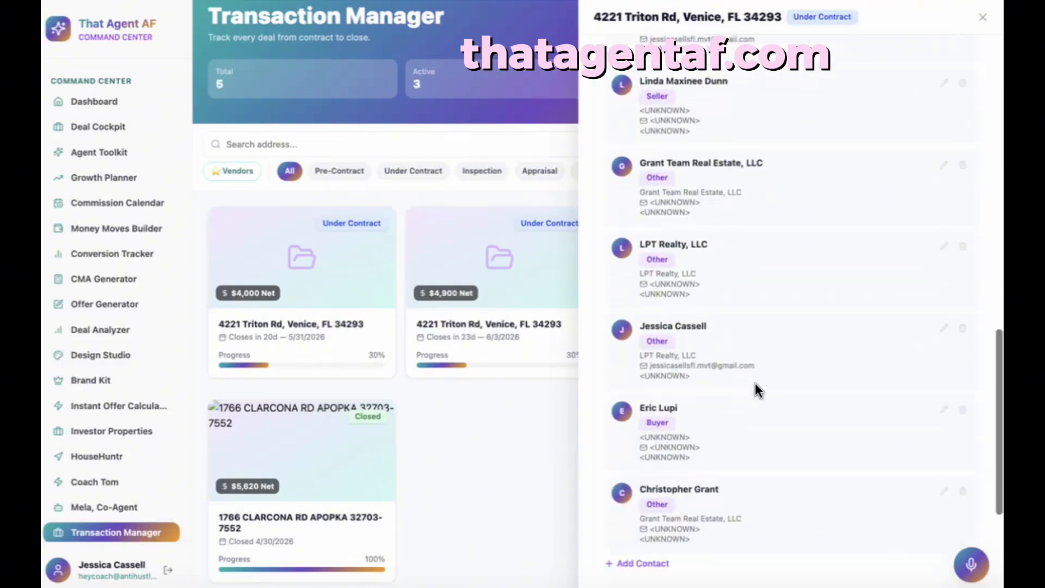
{"action": "scroll", "coordinate": [755, 383], "scroll_direction": "down", "scroll_amount": 2}
{"action": "scroll", "coordinate": [755, 383], "scroll_direction": "down", "scroll_amount": 1}
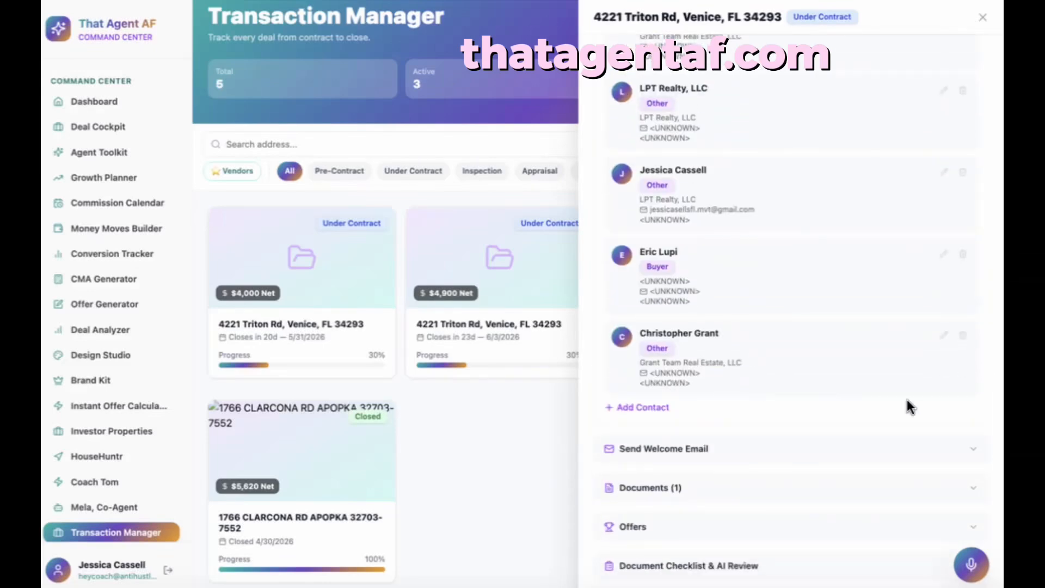
{"action": "left_click", "coordinate": [945, 336]}
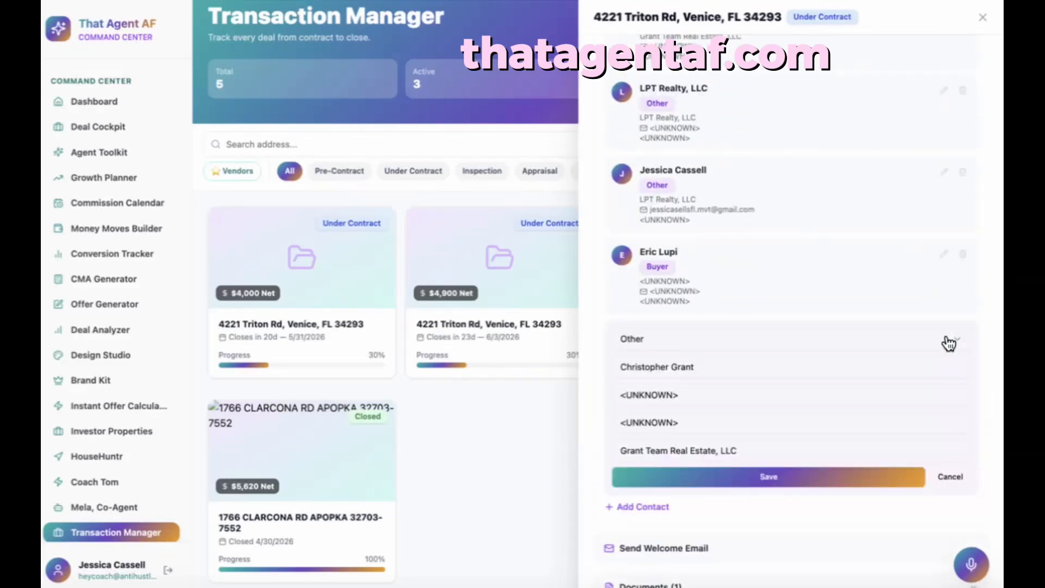
{"action": "left_click", "coordinate": [714, 340]}
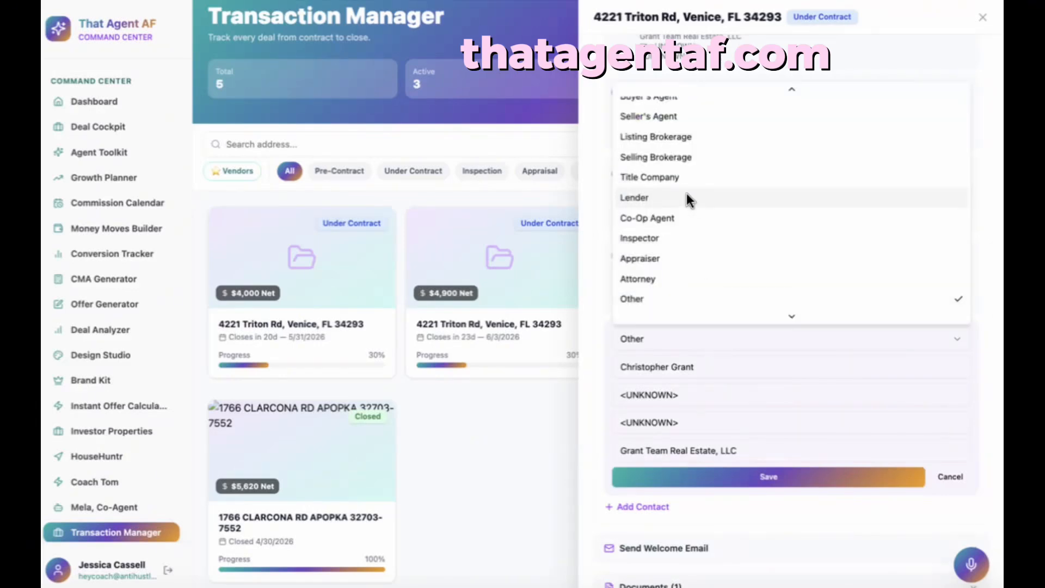
{"action": "scroll", "coordinate": [680, 116], "scroll_direction": "up", "scroll_amount": 2}
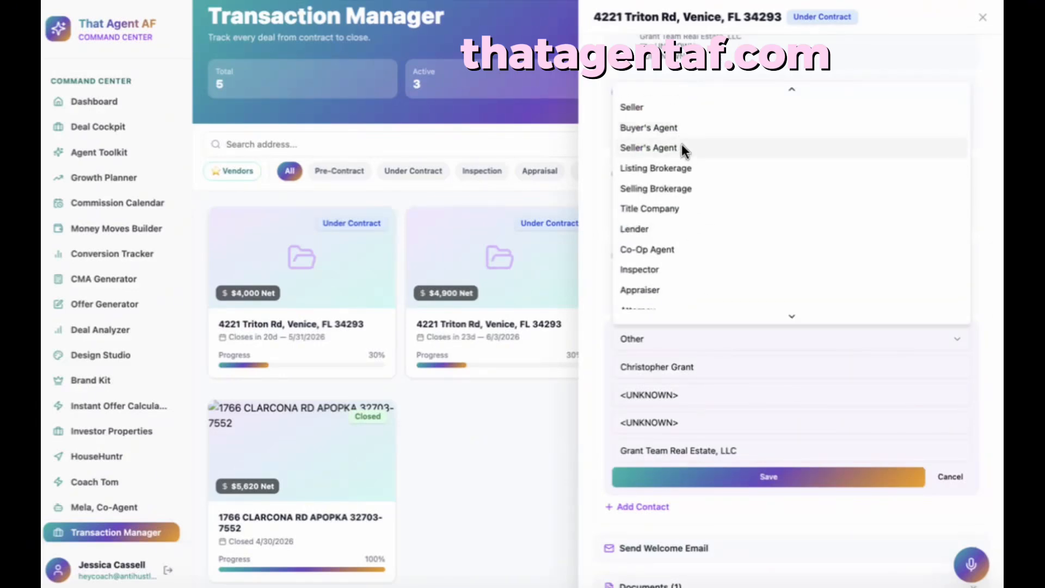
{"action": "left_click", "coordinate": [681, 148]}
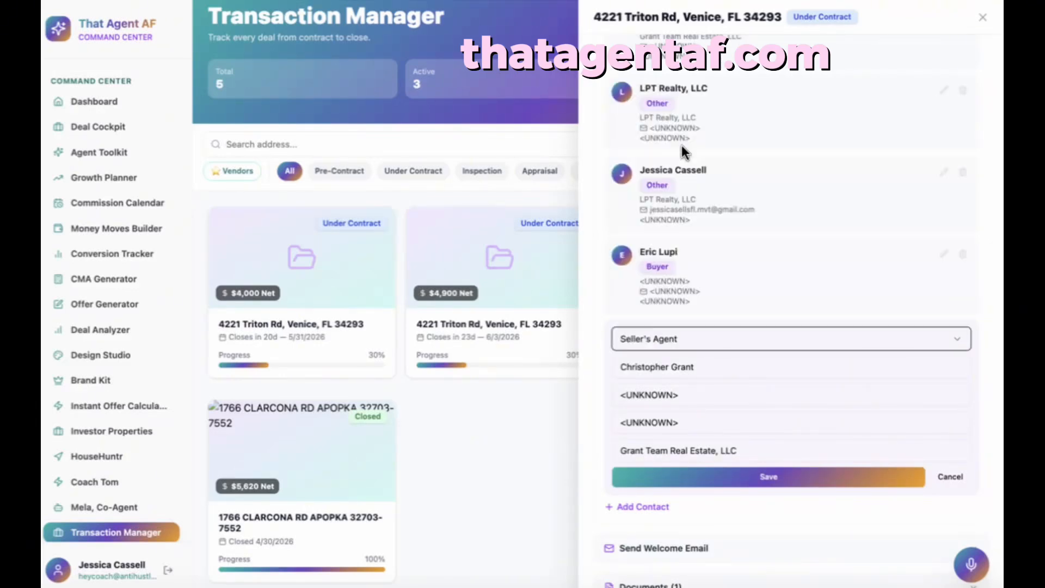
- Replace the contact's unknown e-mail with the saved autofill address
{"action": "left_click", "coordinate": [734, 397]}
{"action": "key", "text": "BackSpace"}
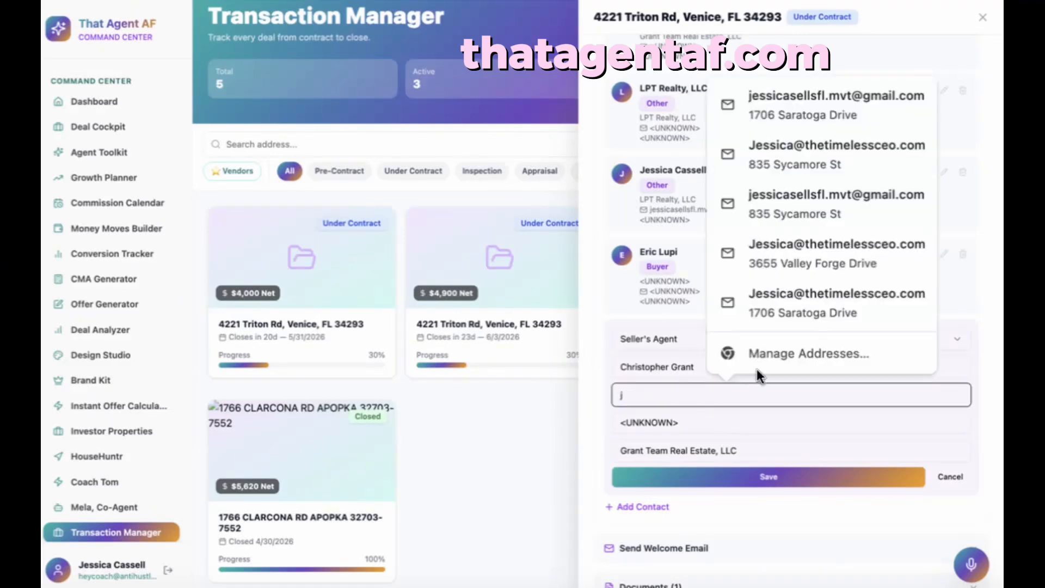
{"action": "left_click", "coordinate": [885, 192]}
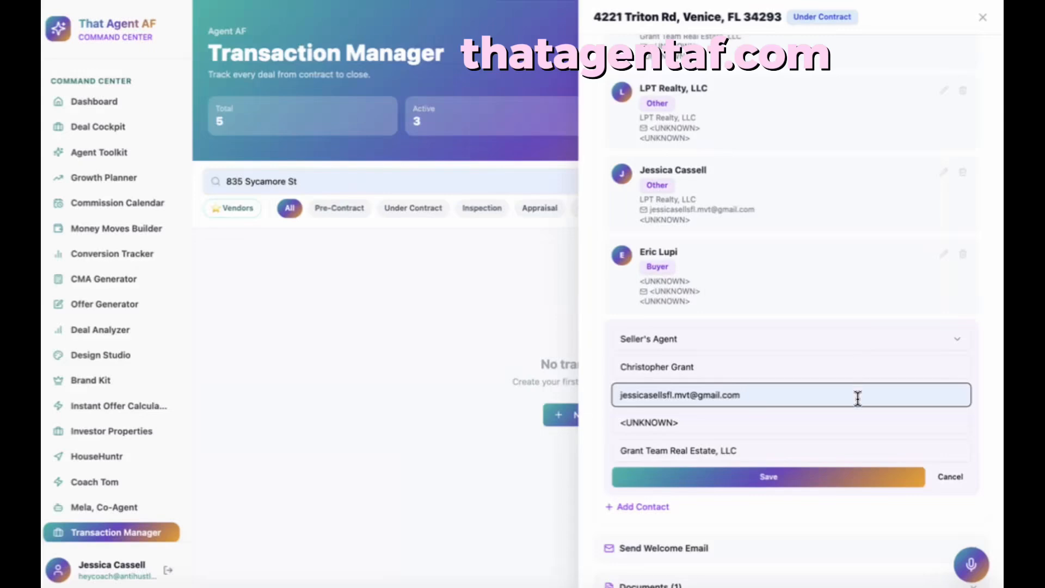
- Save the edited Grant Team Real Estate contact and scroll down past Key Dates
{"action": "left_click", "coordinate": [867, 483]}
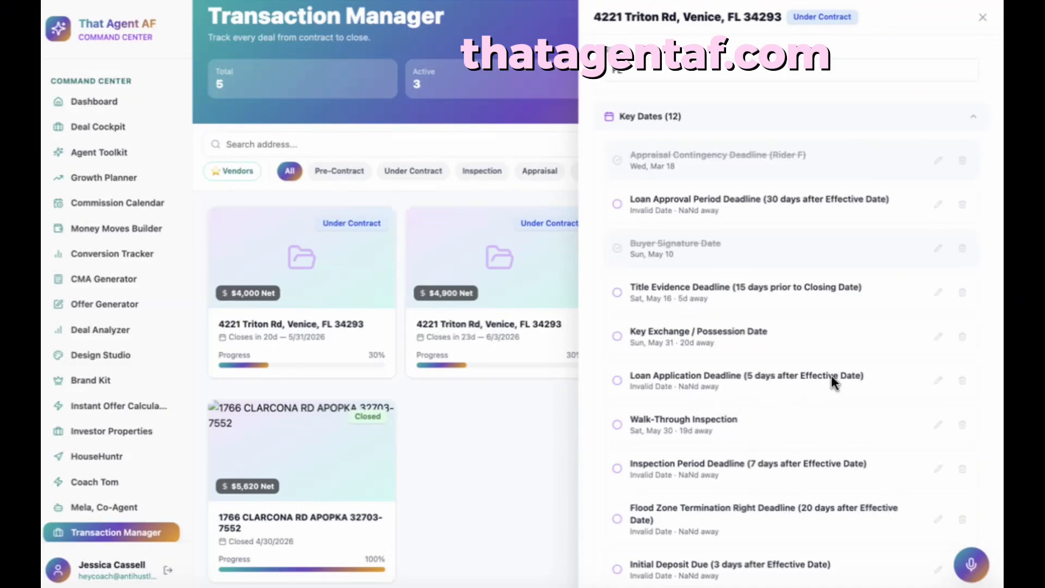
{"action": "scroll", "coordinate": [831, 375], "scroll_direction": "down", "scroll_amount": 8}
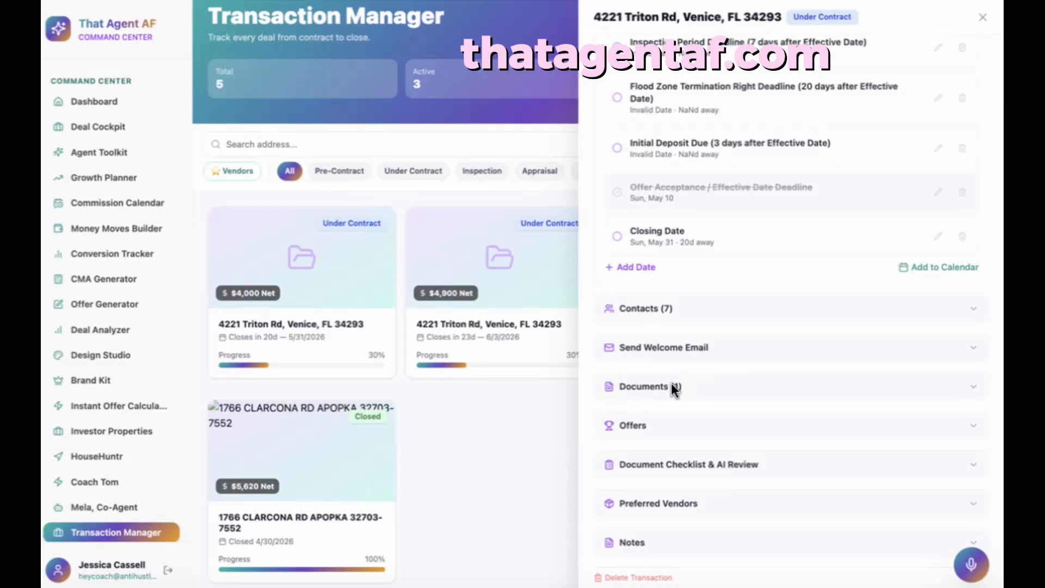
{"action": "left_click", "coordinate": [932, 393]}
{"action": "scroll", "coordinate": [823, 472], "scroll_direction": "down", "scroll_amount": 3}
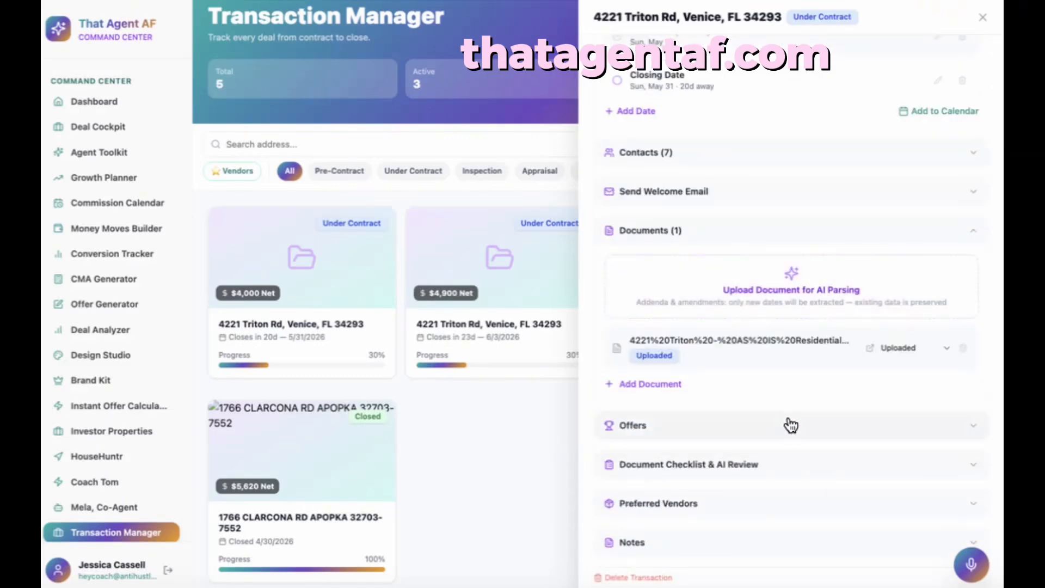
{"action": "left_click", "coordinate": [783, 463]}
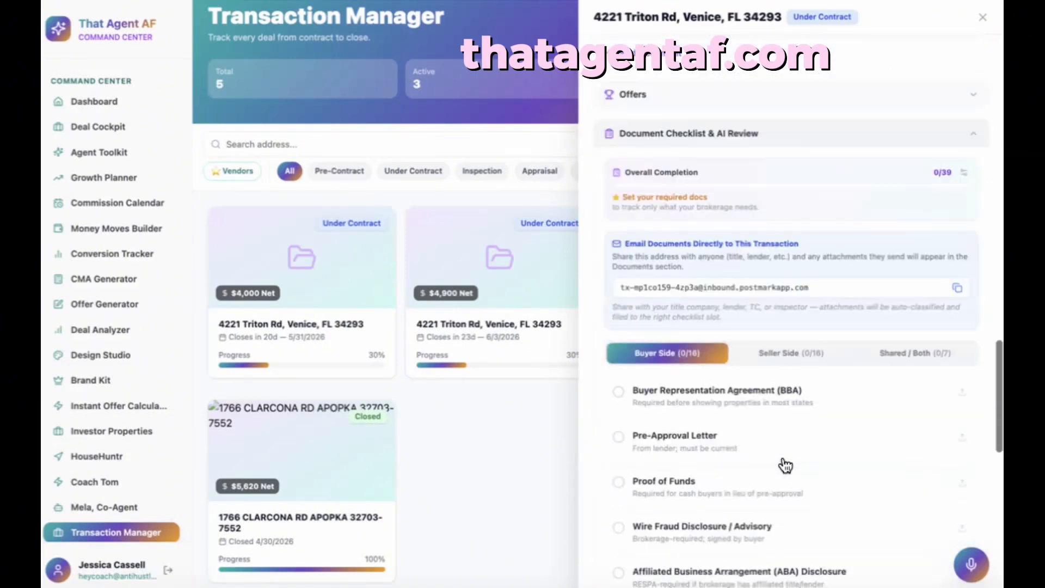
{"action": "scroll", "coordinate": [785, 465], "scroll_direction": "down", "scroll_amount": 7}
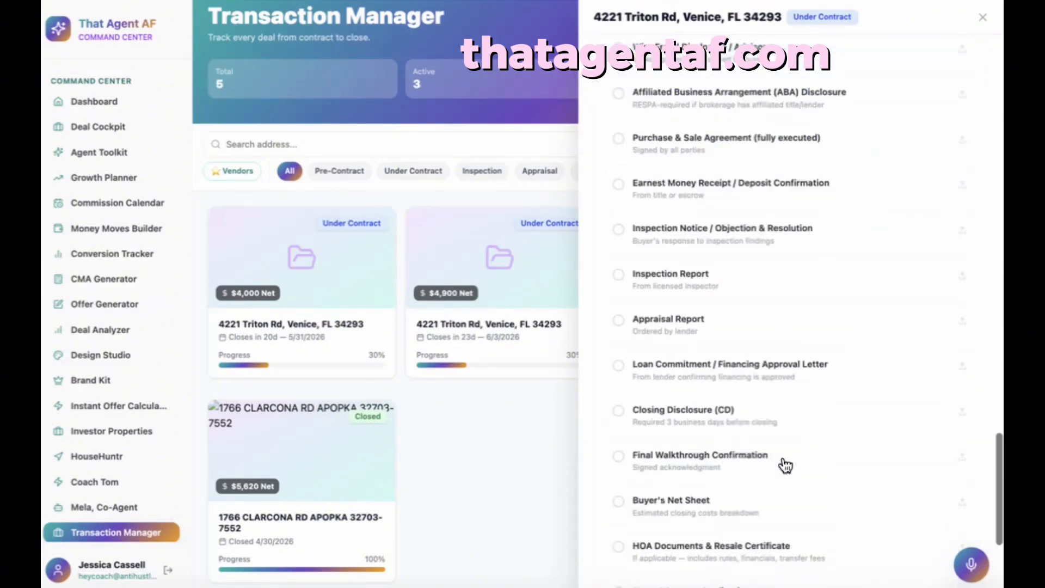
{"action": "scroll", "coordinate": [778, 352], "scroll_direction": "up", "scroll_amount": 7}
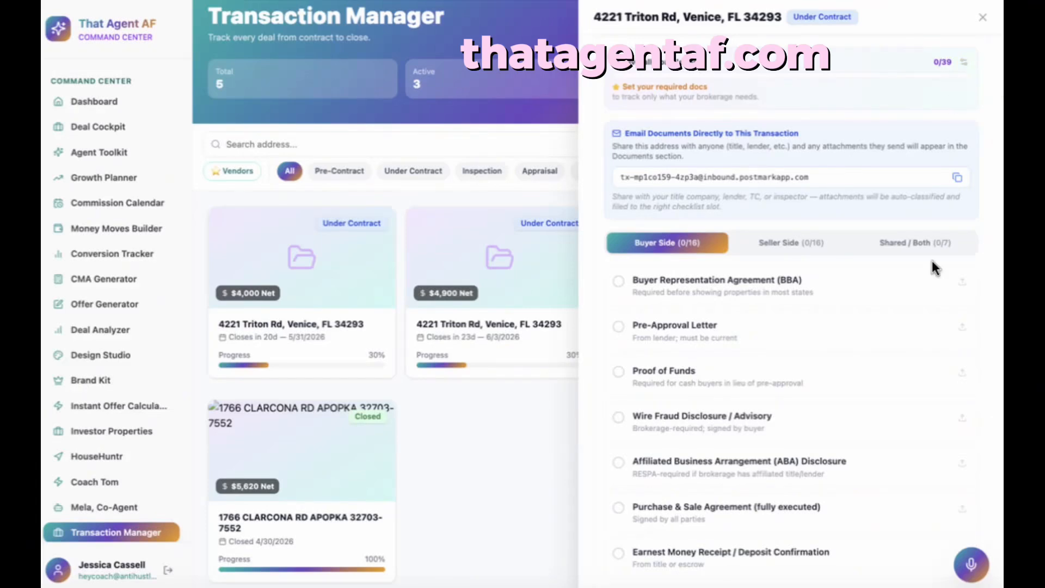
{"action": "scroll", "coordinate": [710, 509], "scroll_direction": "down", "scroll_amount": 3}
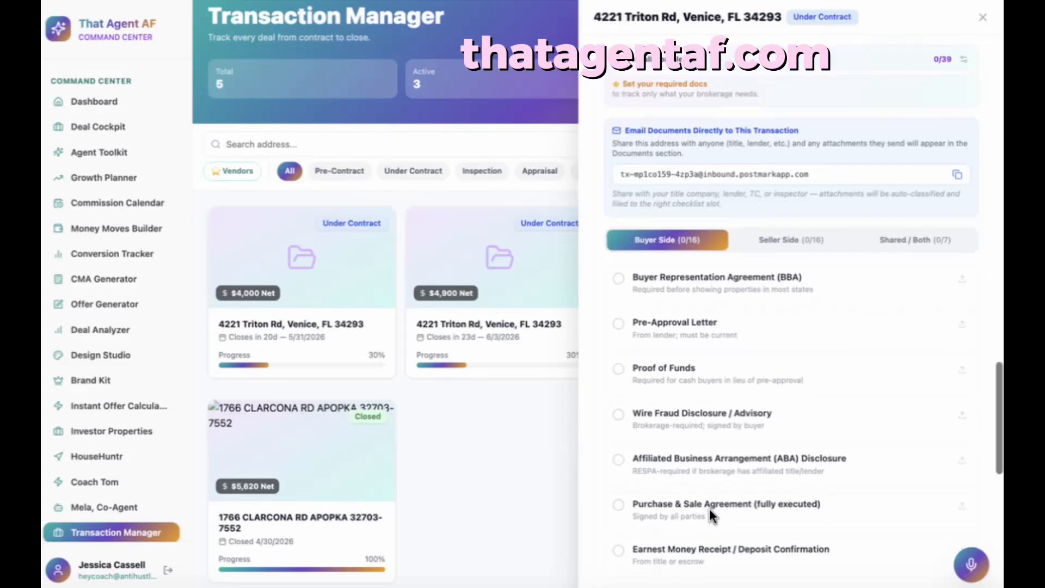
{"action": "scroll", "coordinate": [709, 508], "scroll_direction": "down", "scroll_amount": 5}
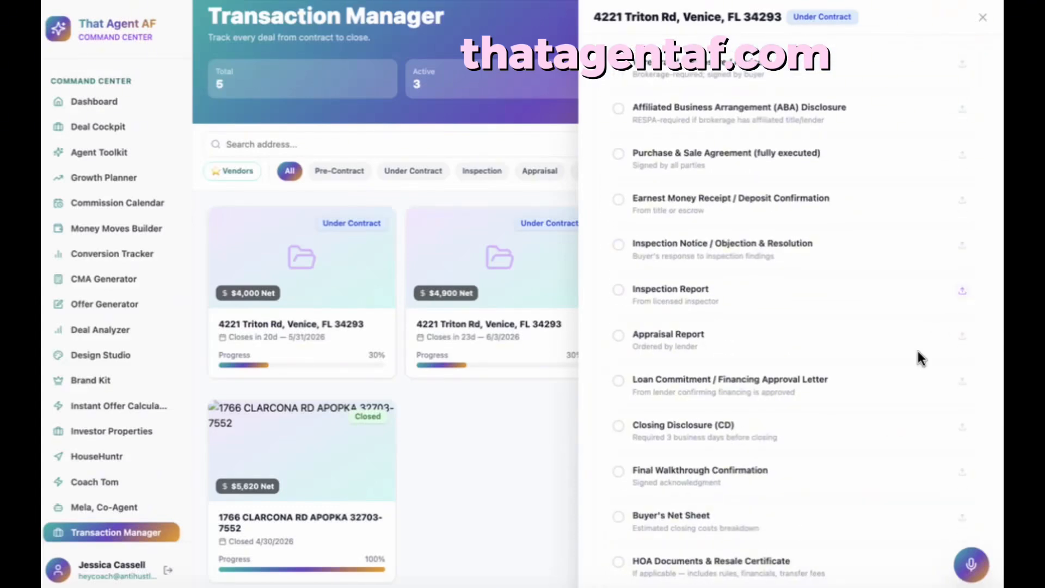
{"action": "scroll", "coordinate": [916, 377], "scroll_direction": "down", "scroll_amount": 5}
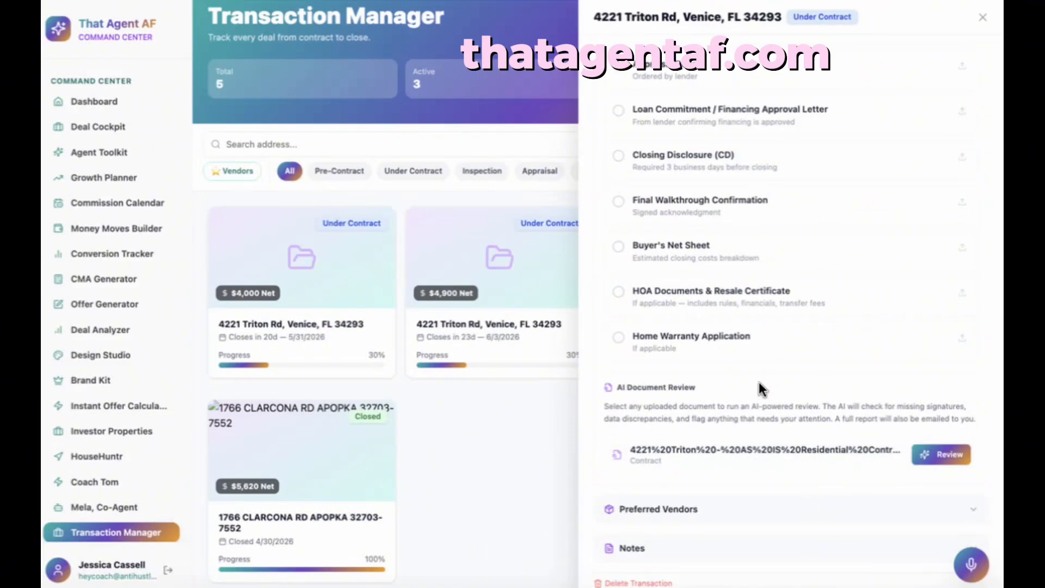
- Expand the deal's Preferred Vendors section, then scroll back up through the Document Checklist
{"action": "scroll", "coordinate": [820, 462], "scroll_direction": "down", "scroll_amount": 1}
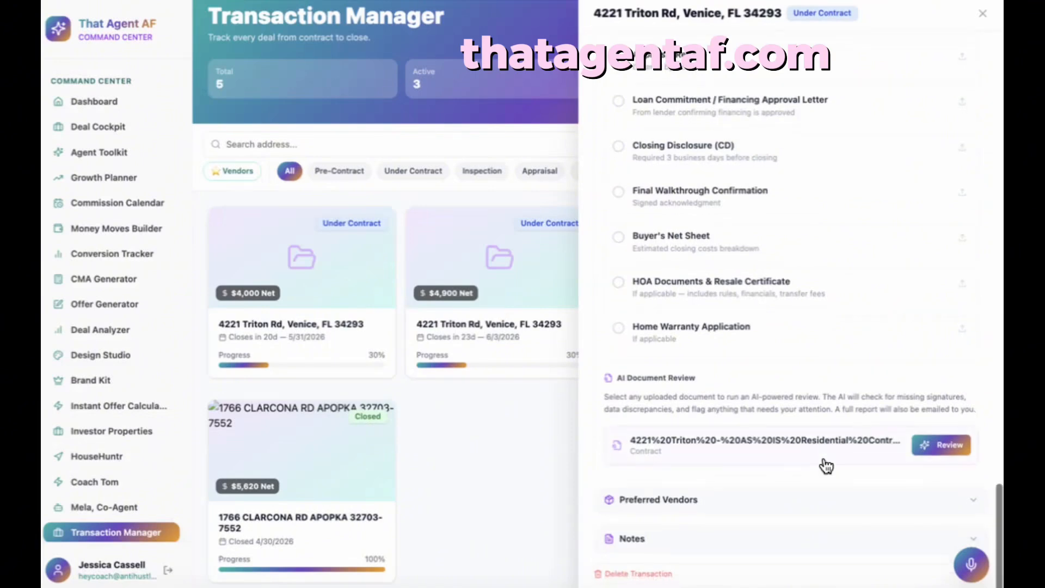
{"action": "left_click", "coordinate": [825, 506]}
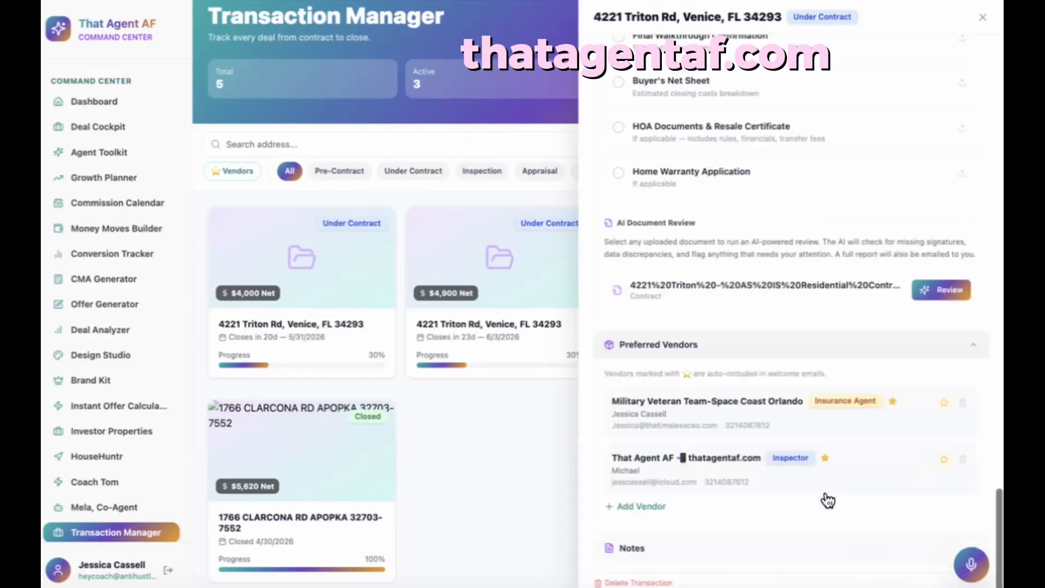
{"action": "scroll", "coordinate": [785, 447], "scroll_direction": "up", "scroll_amount": 5}
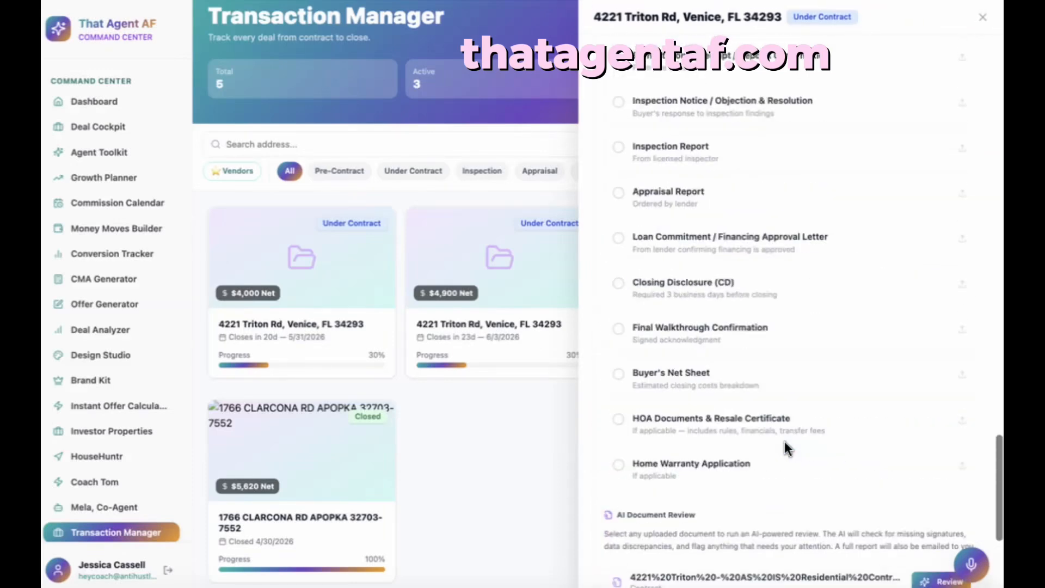
{"action": "scroll", "coordinate": [784, 440], "scroll_direction": "up", "scroll_amount": 12}
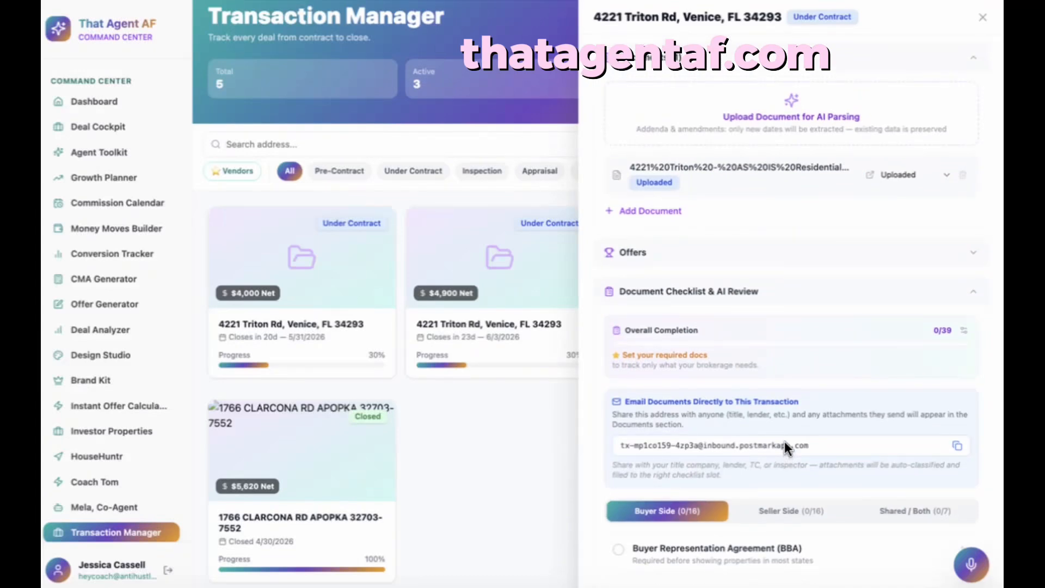
{"action": "scroll", "coordinate": [785, 442], "scroll_direction": "down", "scroll_amount": 15}
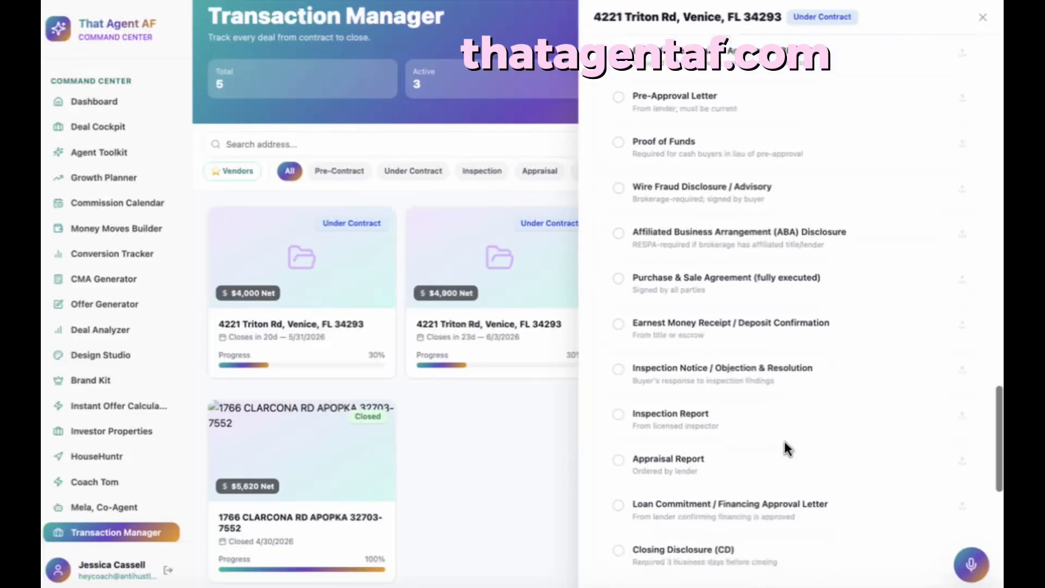
{"action": "scroll", "coordinate": [785, 442], "scroll_direction": "up", "scroll_amount": 10}
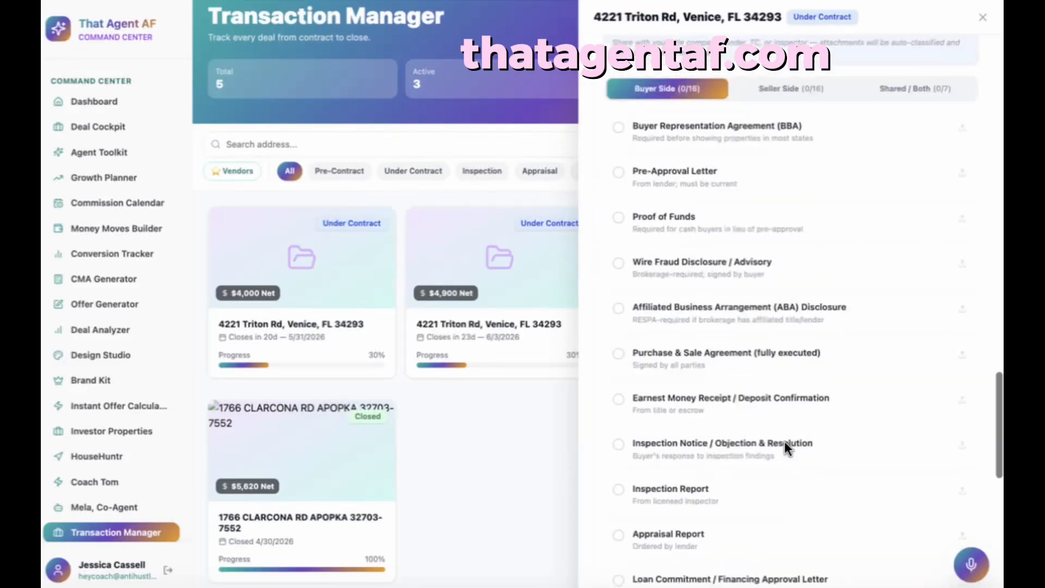
{"action": "scroll", "coordinate": [785, 448], "scroll_direction": "up", "scroll_amount": 2}
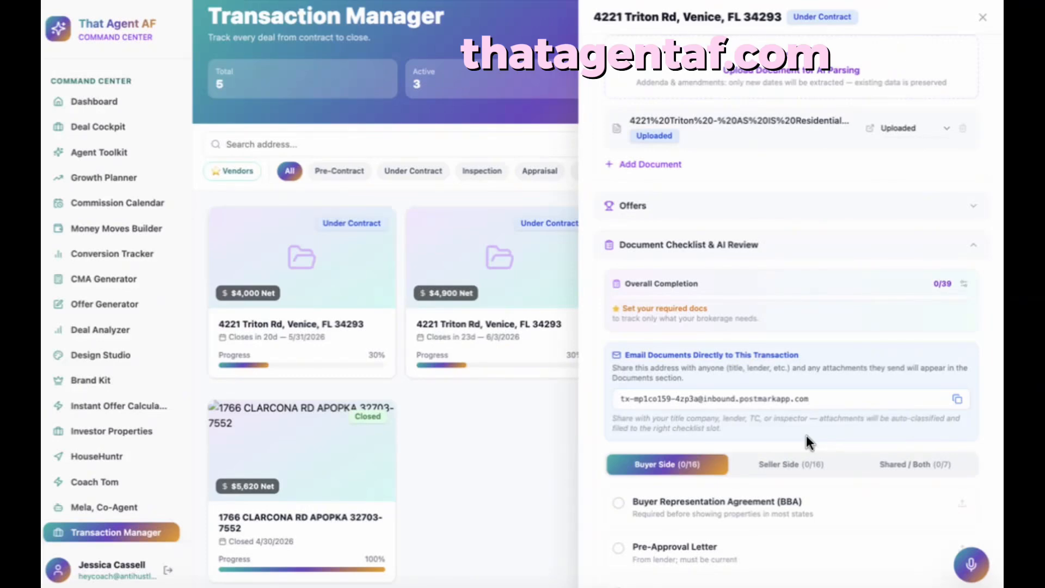
{"action": "scroll", "coordinate": [800, 401], "scroll_direction": "up", "scroll_amount": 5}
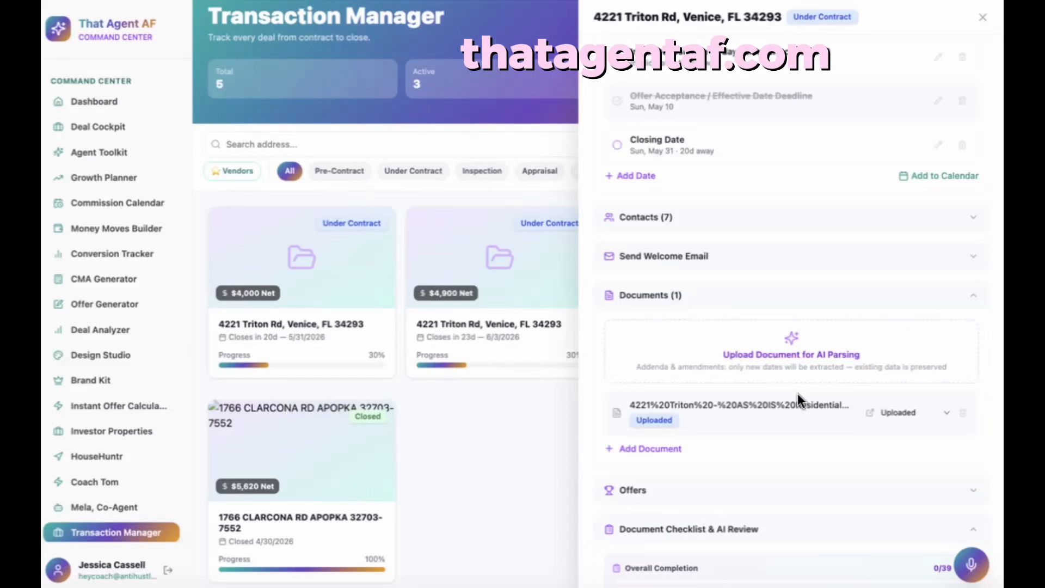
{"action": "scroll", "coordinate": [797, 393], "scroll_direction": "up", "scroll_amount": 10}
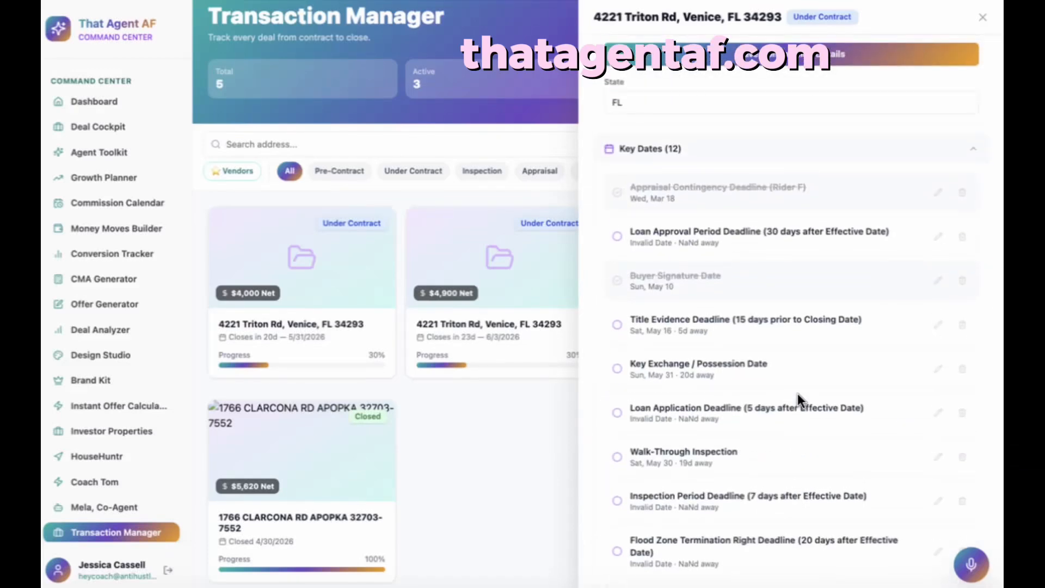
{"action": "scroll", "coordinate": [797, 393], "scroll_direction": "up", "scroll_amount": 6}
{"action": "scroll", "coordinate": [797, 393], "scroll_direction": "up", "scroll_amount": 5}
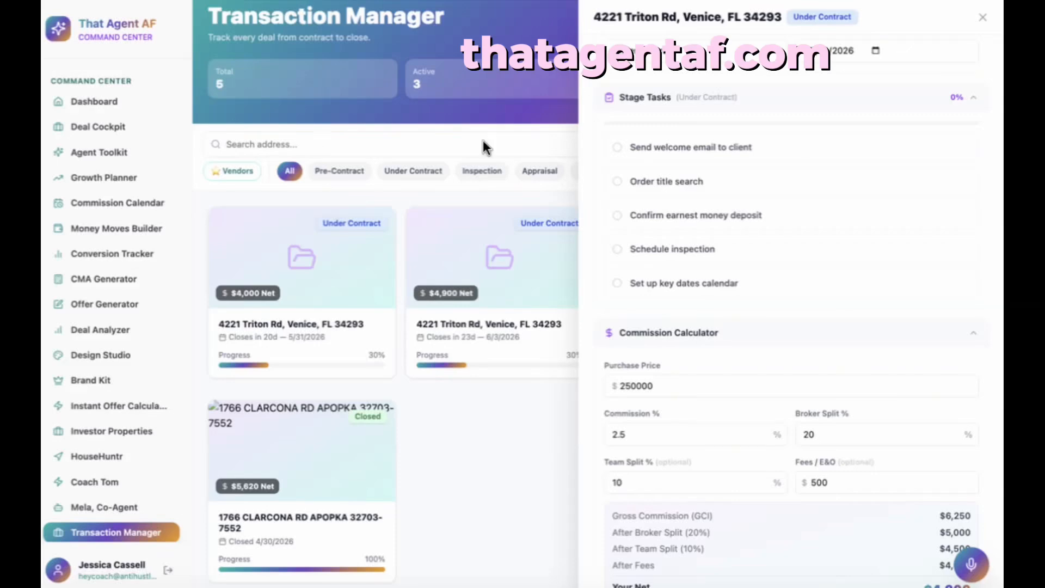
{"action": "left_click", "coordinate": [703, 52]}
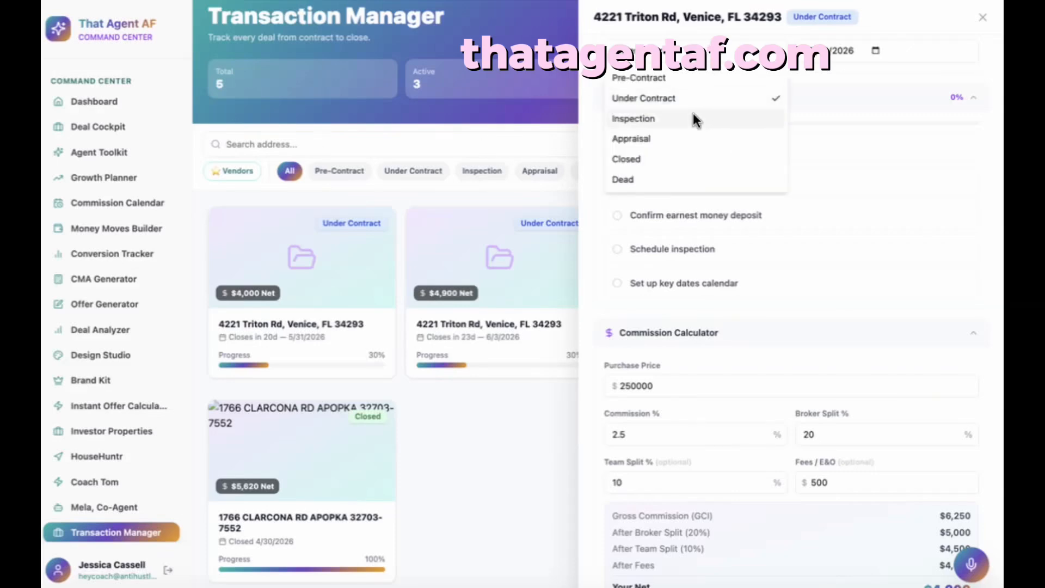
{"action": "left_click", "coordinate": [693, 117]}
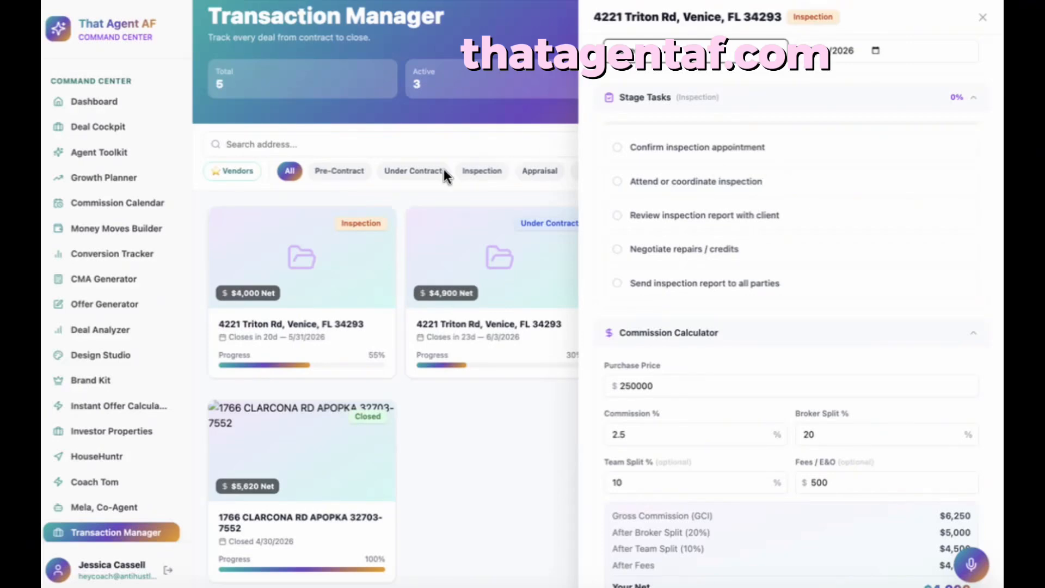
{"action": "left_click", "coordinate": [773, 55]}
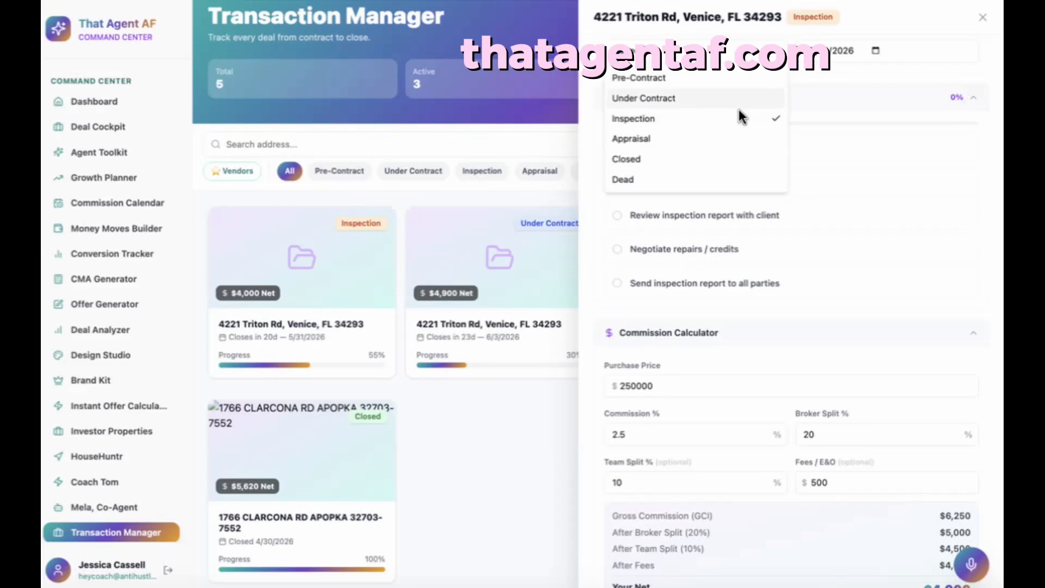
{"action": "left_click", "coordinate": [735, 131]}
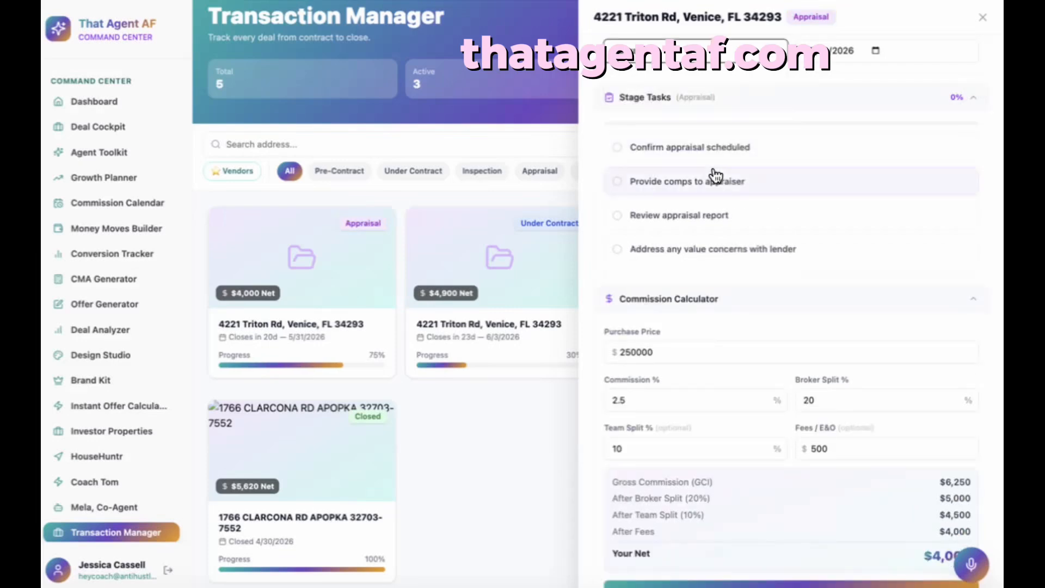
- Tick all four appraisal tasks, from confirming the appraisal to lender value concerns
{"action": "left_click", "coordinate": [682, 146]}
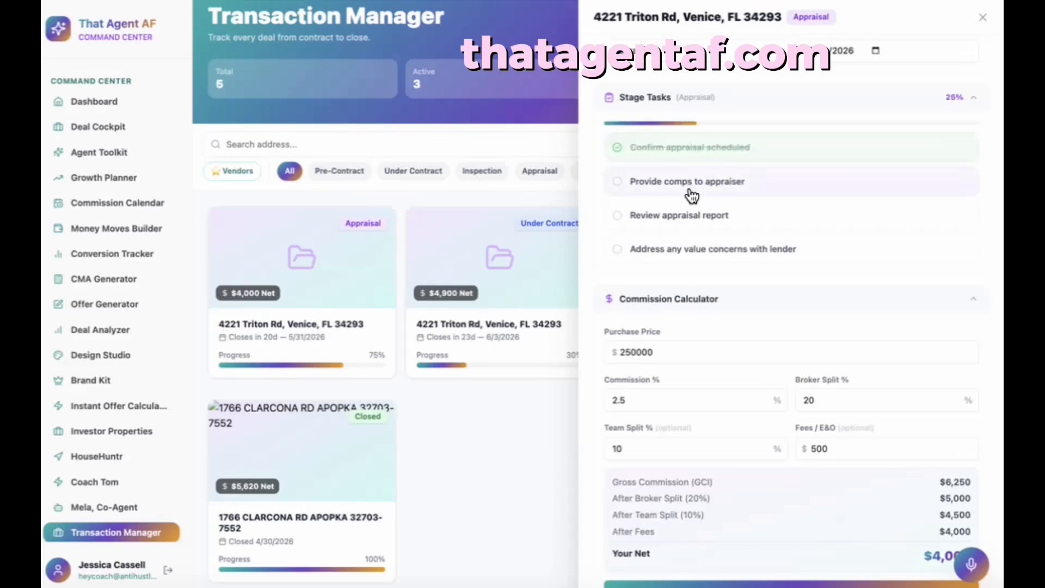
{"action": "left_click", "coordinate": [689, 184]}
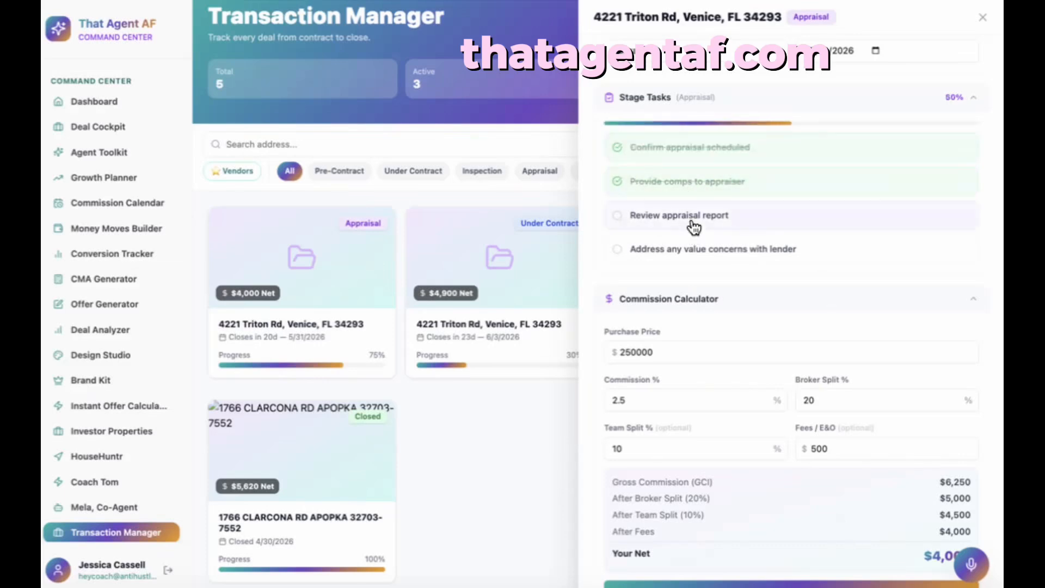
{"action": "left_click", "coordinate": [687, 216]}
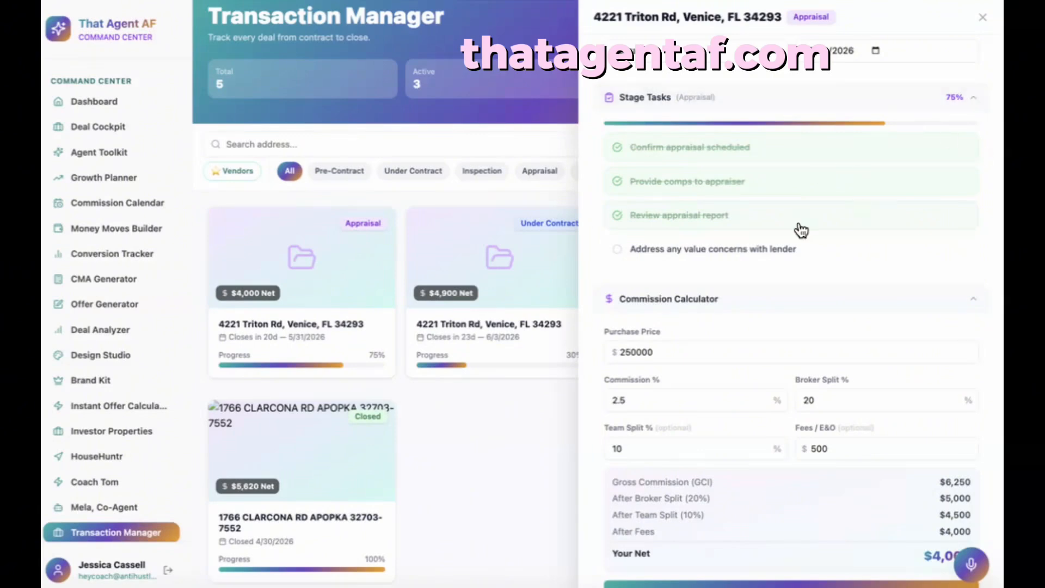
{"action": "scroll", "coordinate": [801, 230], "scroll_direction": "up", "scroll_amount": 1}
{"action": "scroll", "coordinate": [801, 231], "scroll_direction": "up", "scroll_amount": 1}
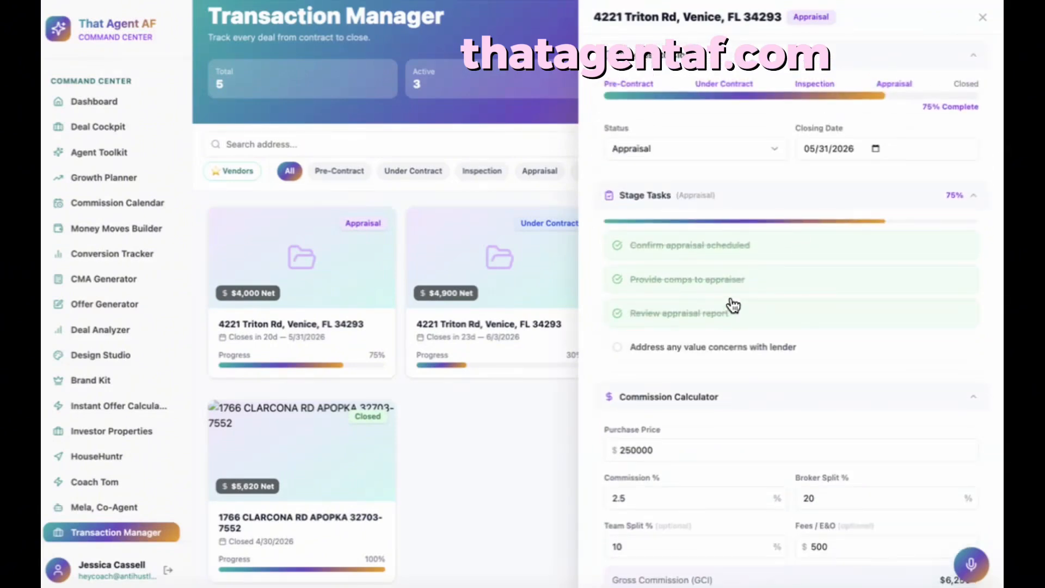
{"action": "left_click", "coordinate": [724, 354]}
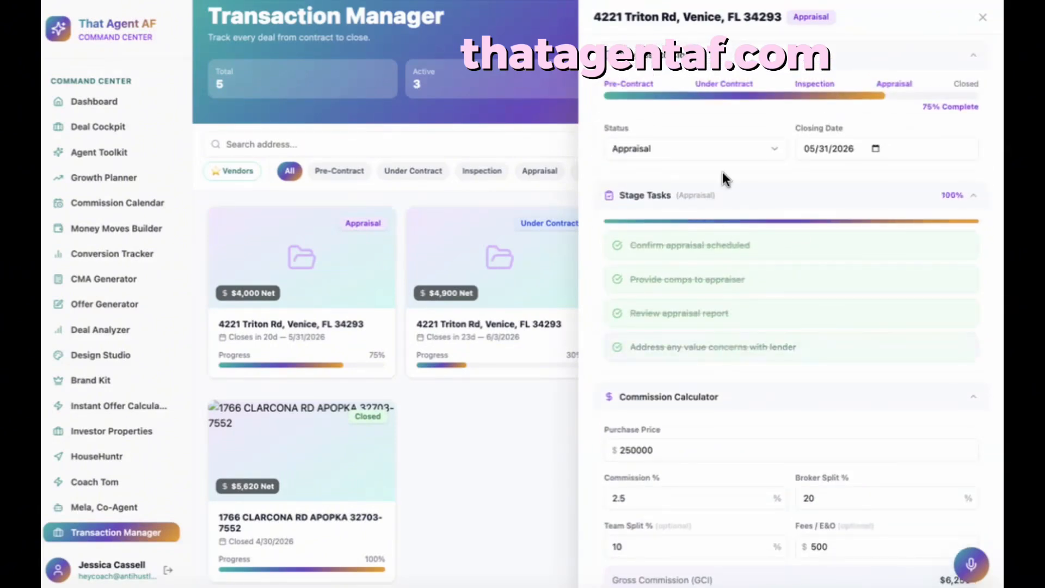
- Mark the deal Closed, then set its status back to Inspection
{"action": "left_click", "coordinate": [727, 148]}
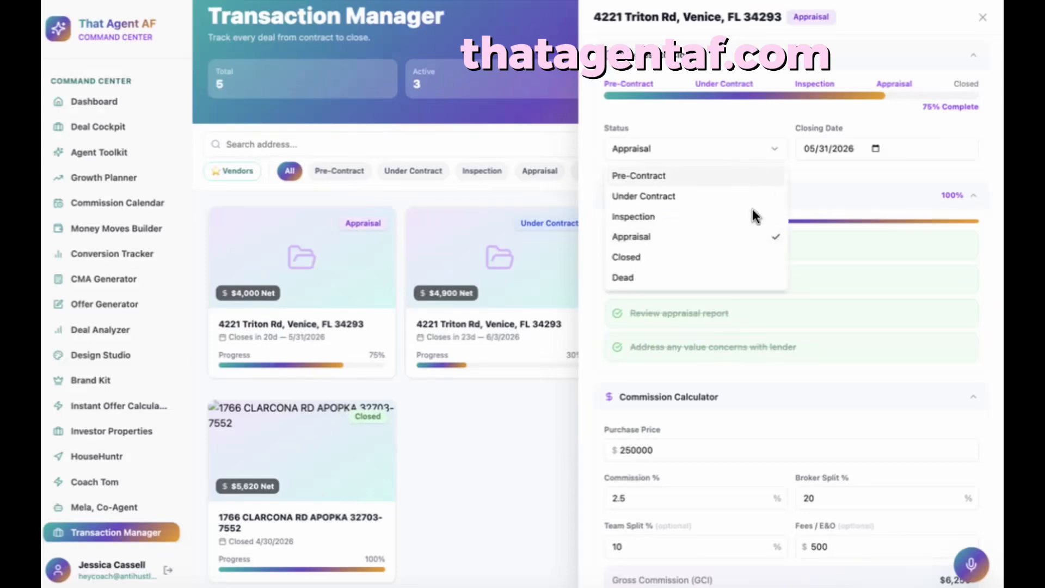
{"action": "left_click", "coordinate": [700, 257]}
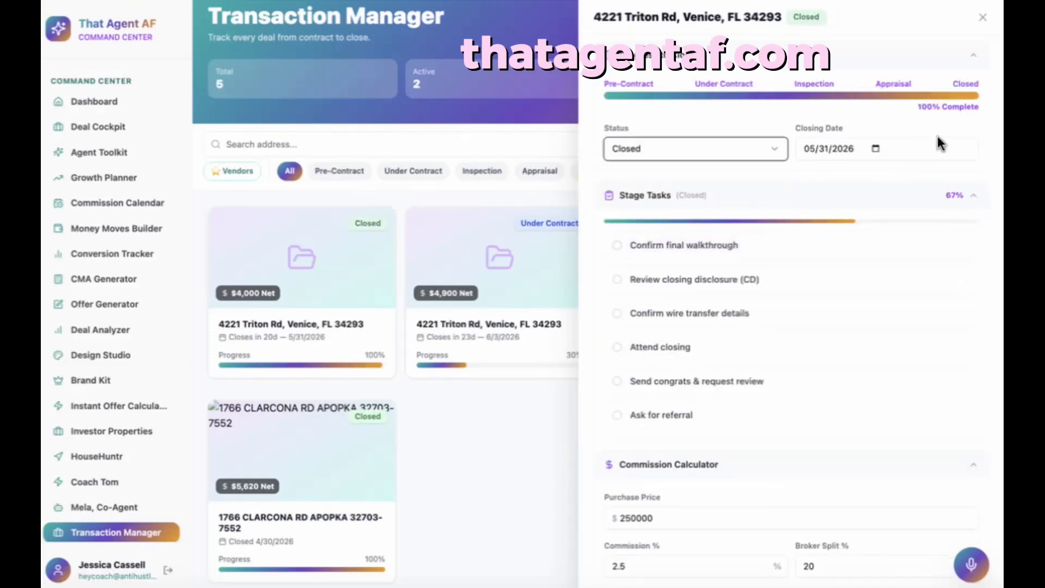
{"action": "left_click", "coordinate": [659, 153]}
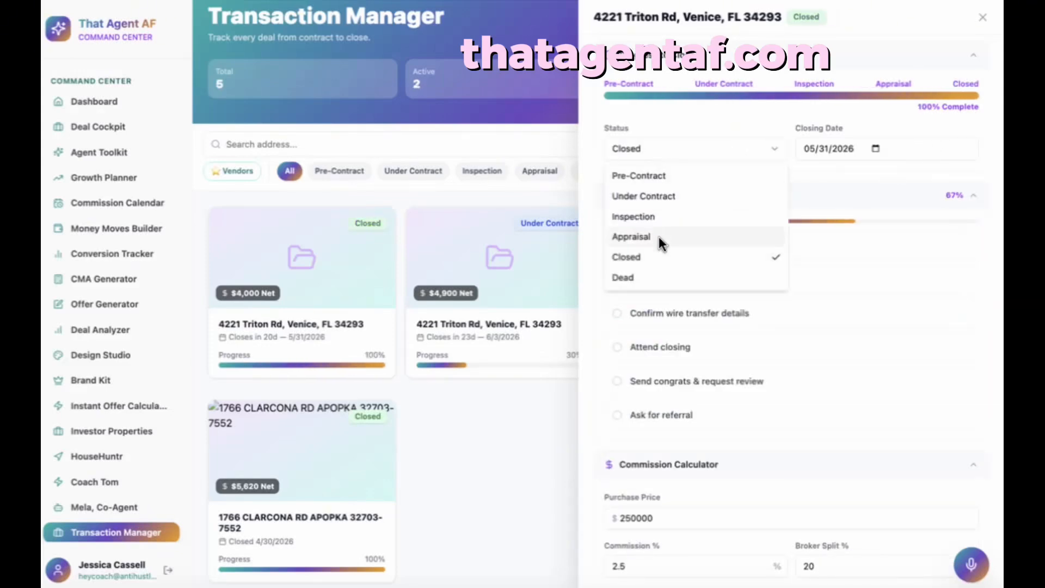
{"action": "left_click", "coordinate": [655, 221]}
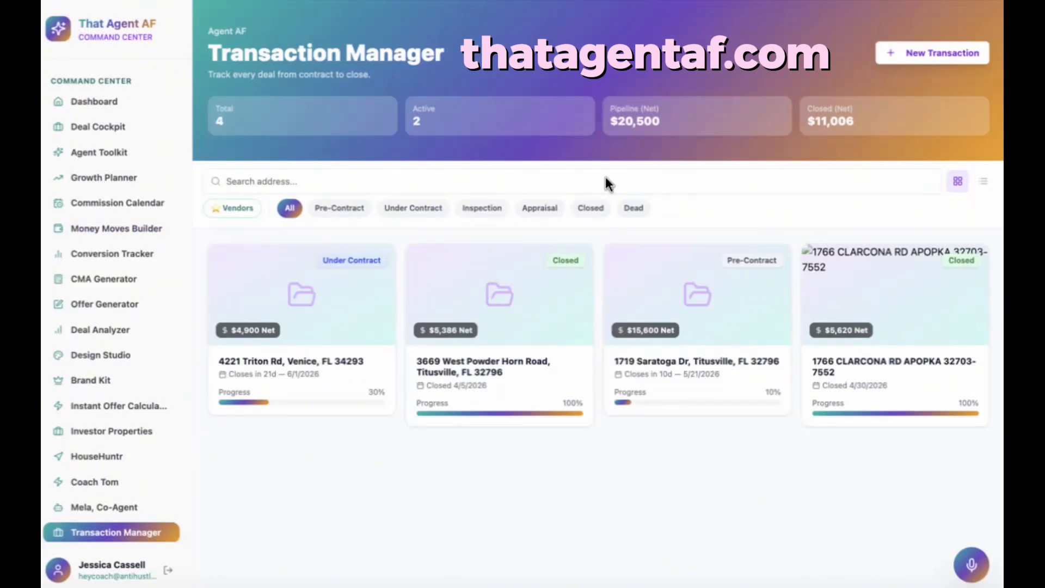
{"action": "left_click", "coordinate": [690, 367]}
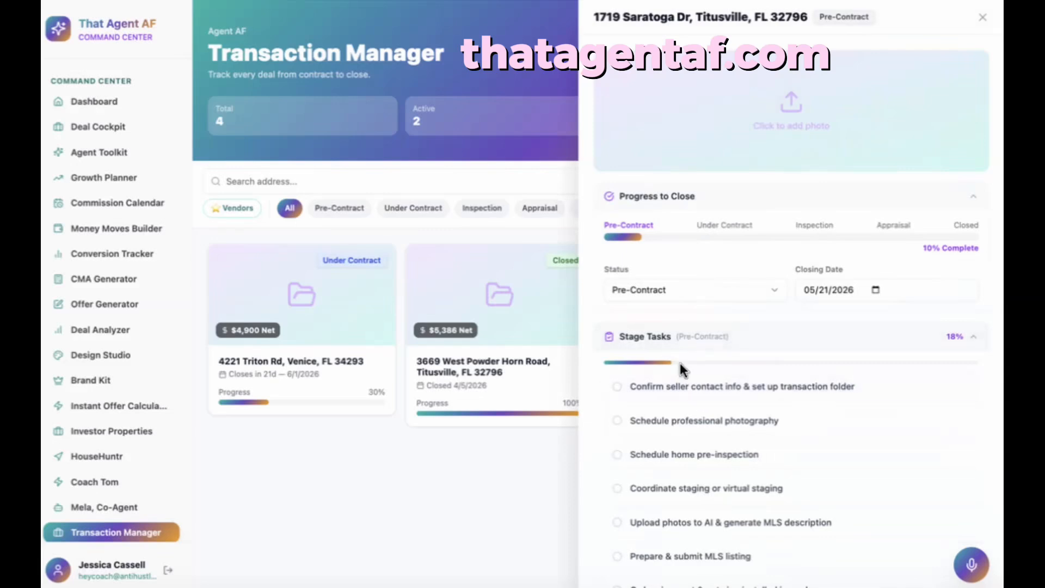
{"action": "scroll", "coordinate": [690, 406], "scroll_direction": "down", "scroll_amount": 1}
{"action": "scroll", "coordinate": [690, 403], "scroll_direction": "down", "scroll_amount": 1}
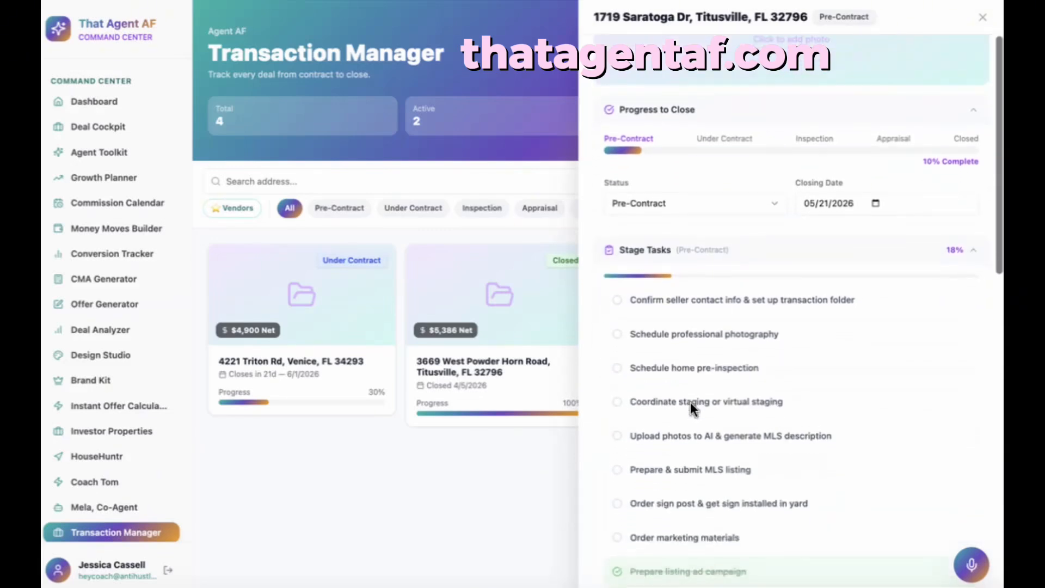
{"action": "scroll", "coordinate": [688, 385], "scroll_direction": "down", "scroll_amount": 2}
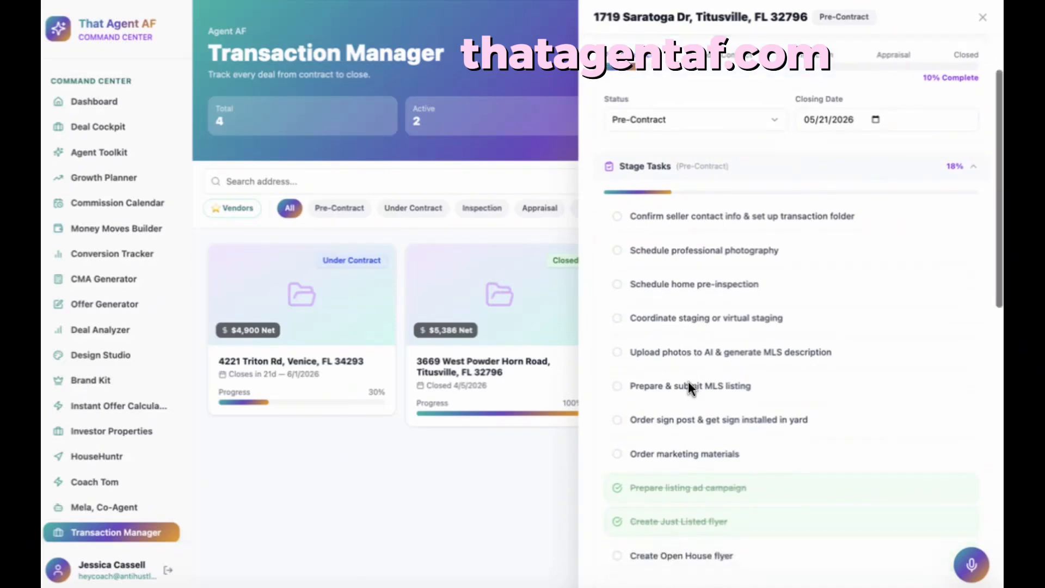
{"action": "left_click", "coordinate": [674, 287]}
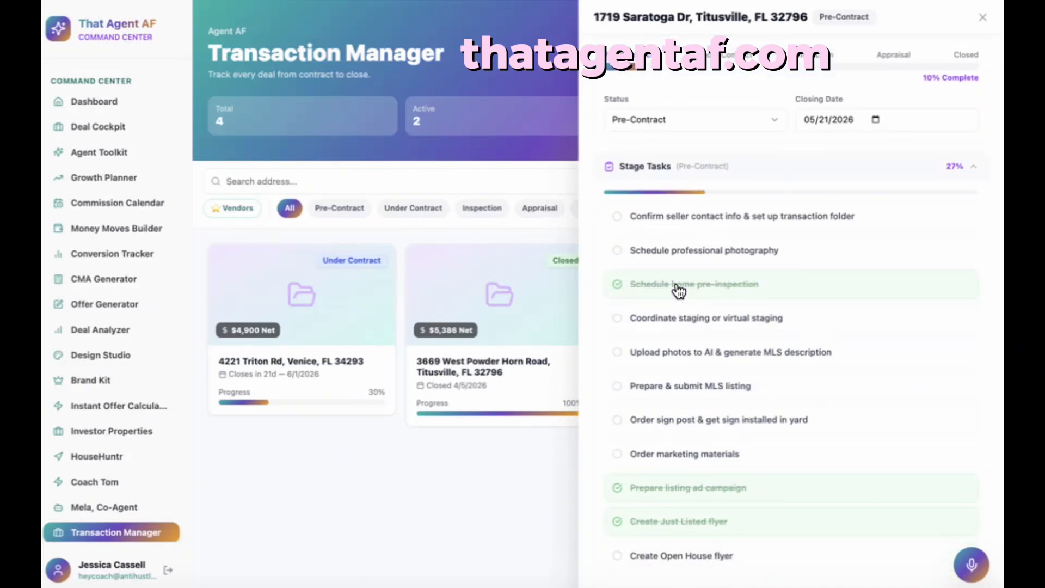
{"action": "scroll", "coordinate": [701, 366], "scroll_direction": "down", "scroll_amount": 1}
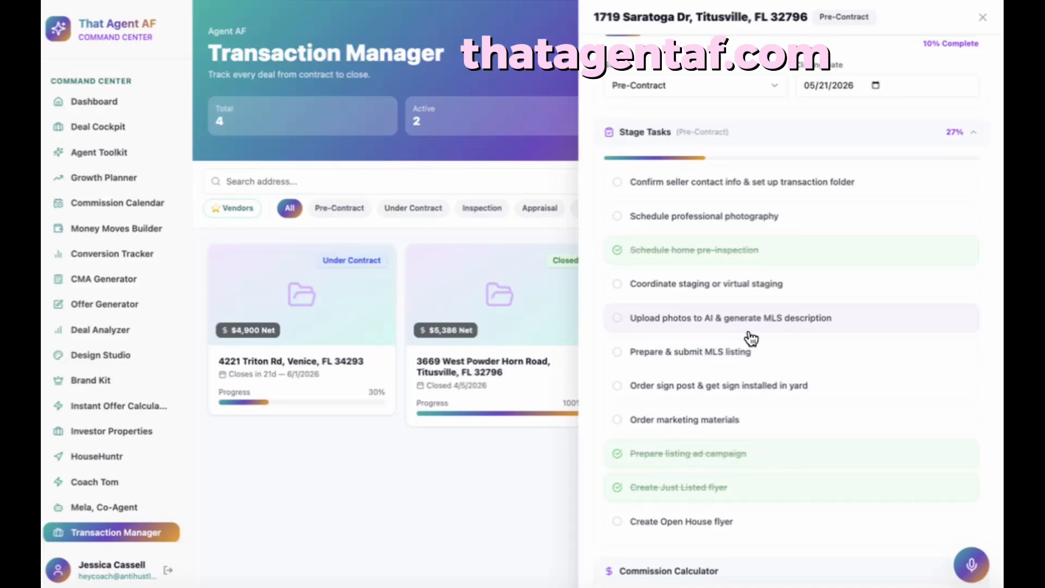
{"action": "scroll", "coordinate": [721, 364], "scroll_direction": "down", "scroll_amount": 2}
{"action": "scroll", "coordinate": [721, 366], "scroll_direction": "down", "scroll_amount": 4}
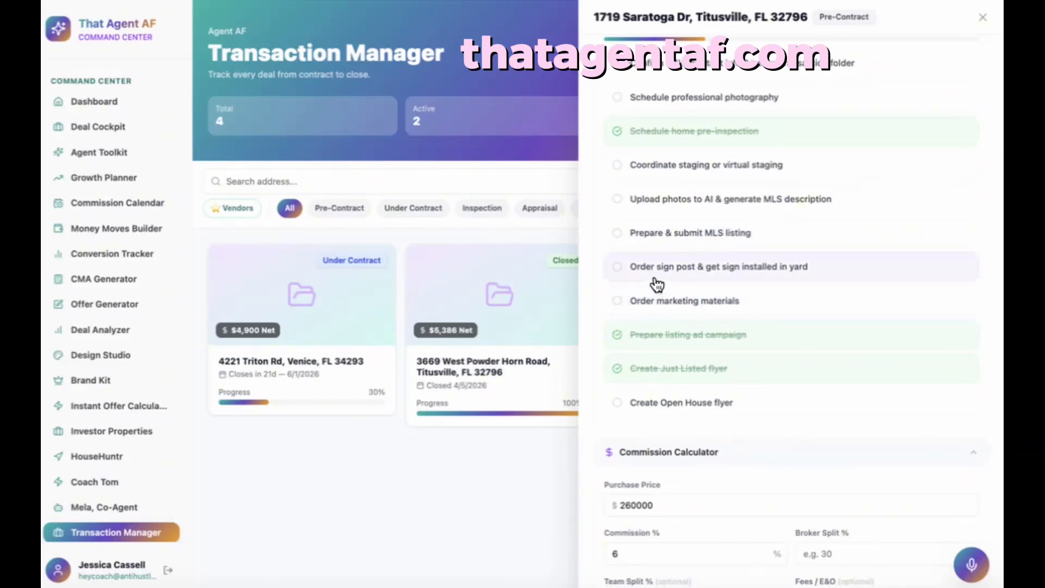
{"action": "scroll", "coordinate": [656, 283], "scroll_direction": "down", "scroll_amount": 2}
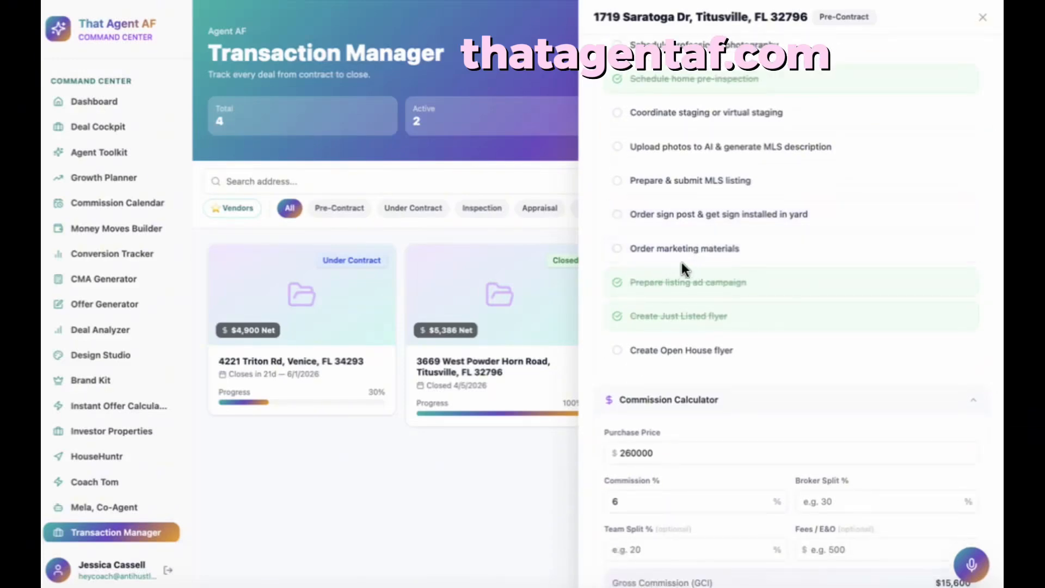
{"action": "scroll", "coordinate": [674, 260], "scroll_direction": "down", "scroll_amount": 3}
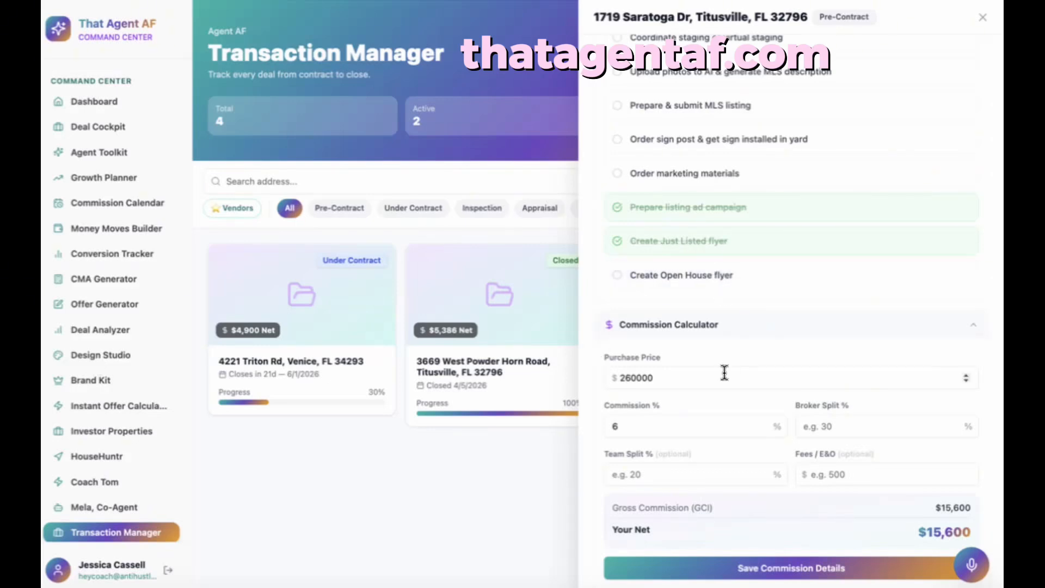
- Change the Saratoga commission percentage from 6% to 3%
{"action": "scroll", "coordinate": [725, 373], "scroll_direction": "down", "scroll_amount": 2}
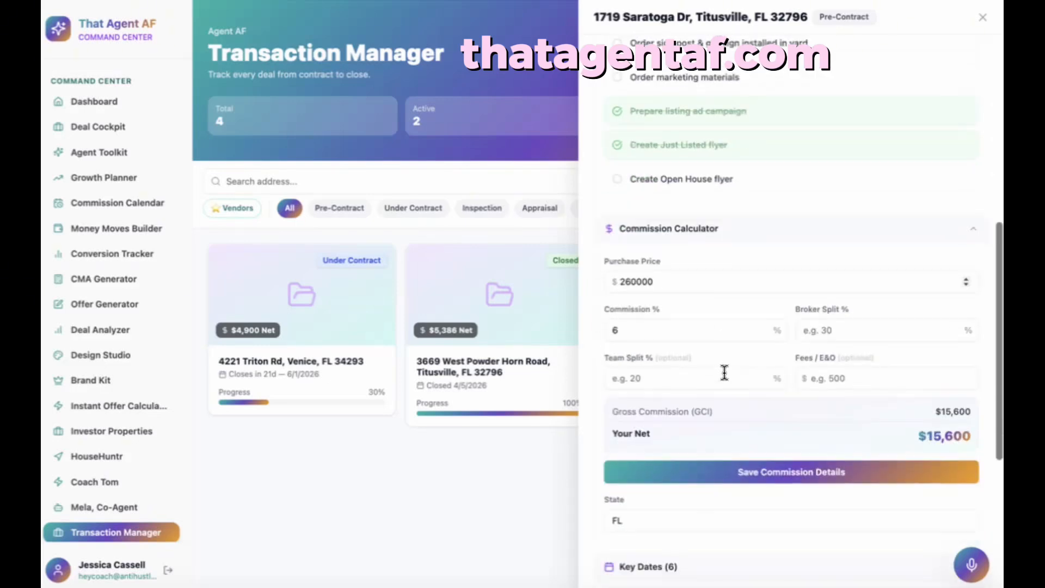
{"action": "left_click", "coordinate": [647, 330]}
{"action": "key", "text": "BackSpace"}
{"action": "type", "text": "3"}
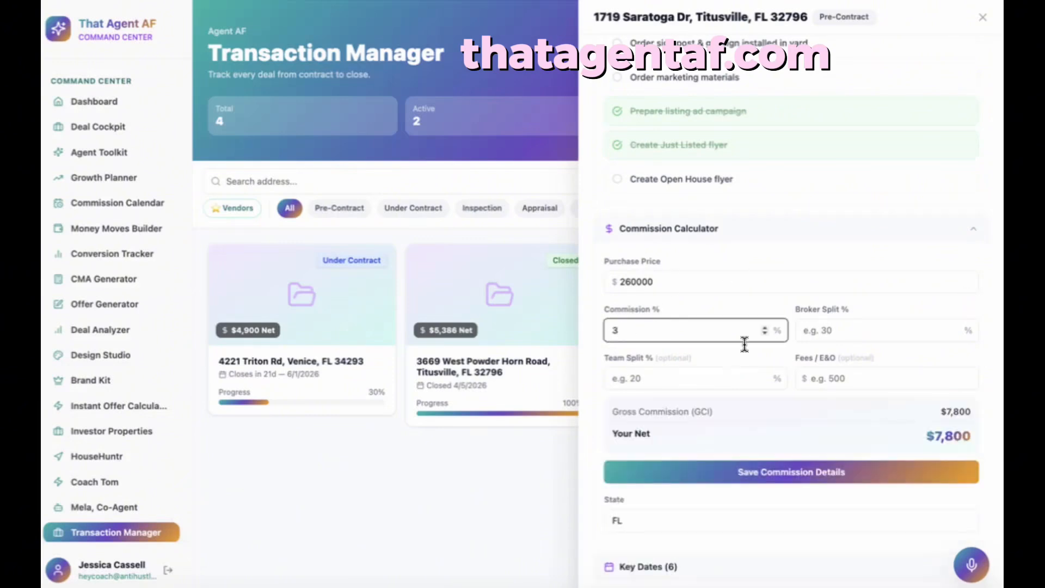
{"action": "key", "text": "BackSpace"}
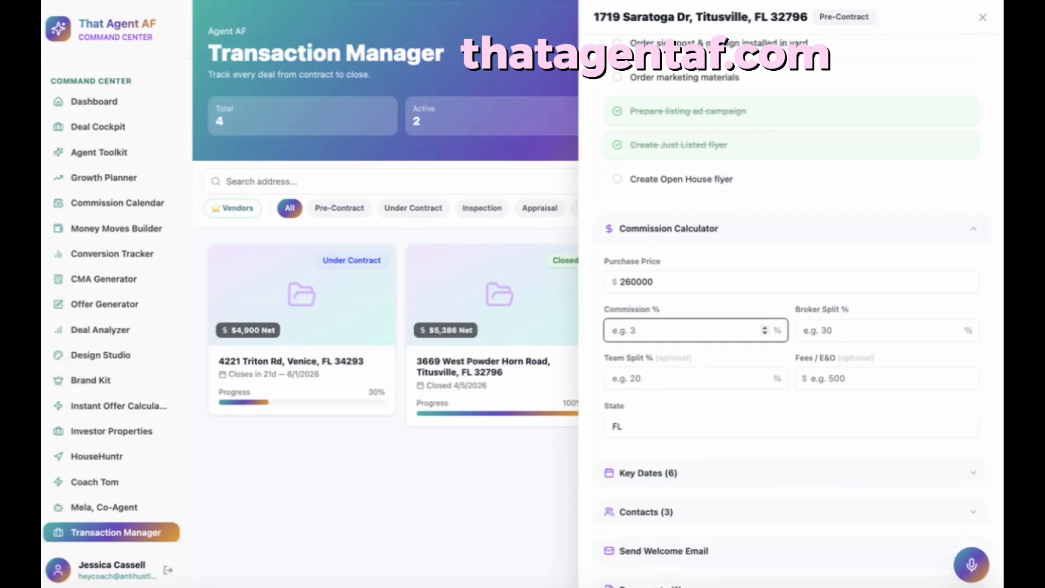
{"action": "type", "text": "2"}
{"action": "key", "text": "BackSpace"}
{"action": "type", "text": "3"}
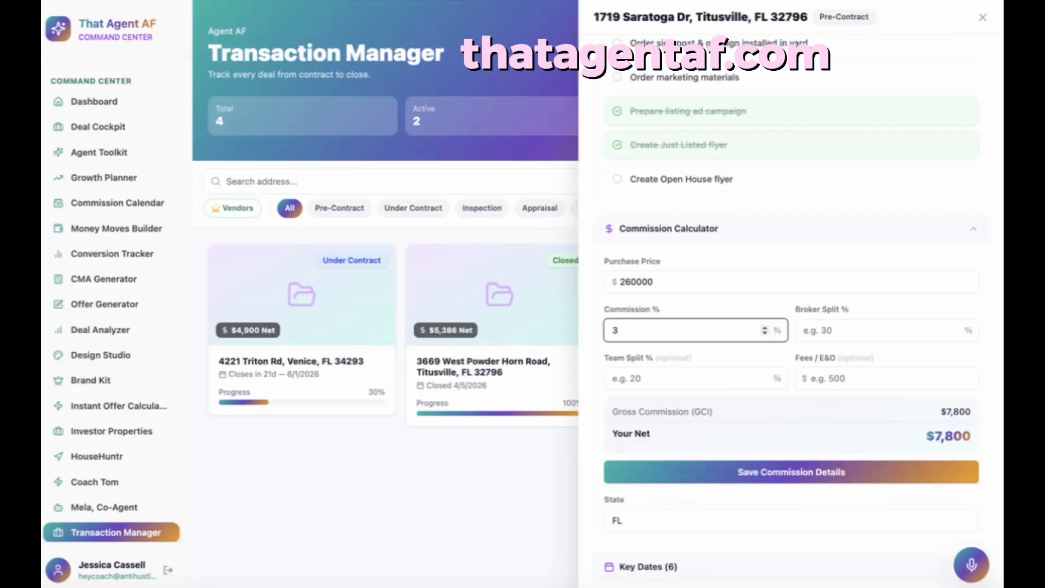
- Enter a 20% broker split and leave Fees / E&O empty, for a $6,240 net
{"action": "left_click", "coordinate": [834, 337]}
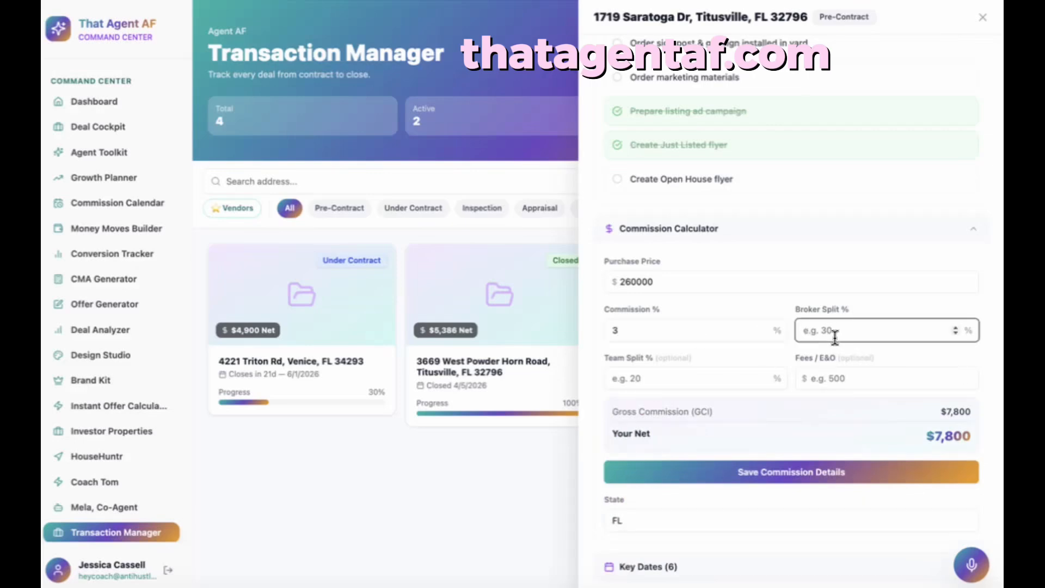
{"action": "type", "text": "20"}
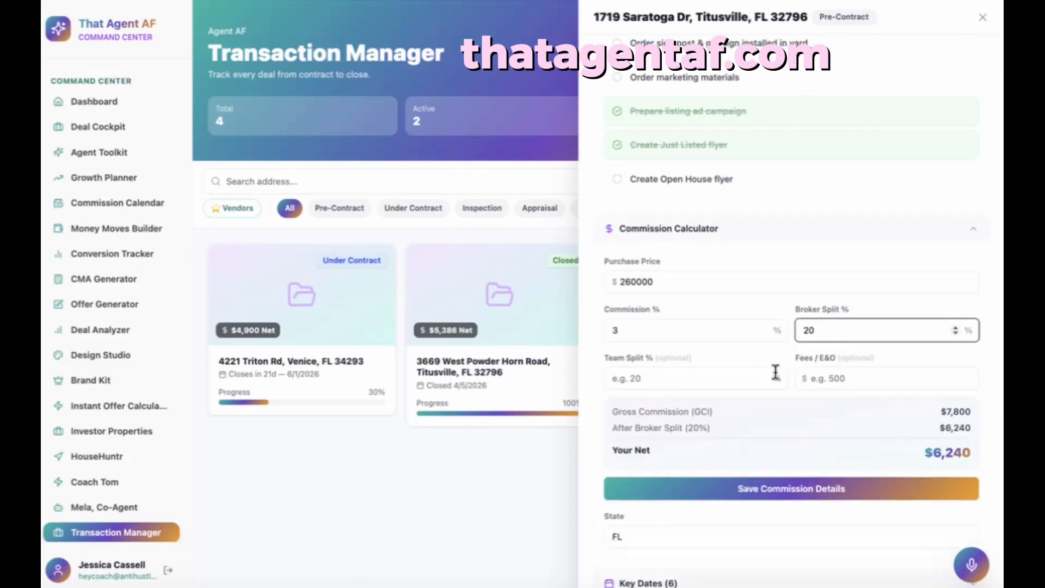
{"action": "left_click", "coordinate": [749, 379]}
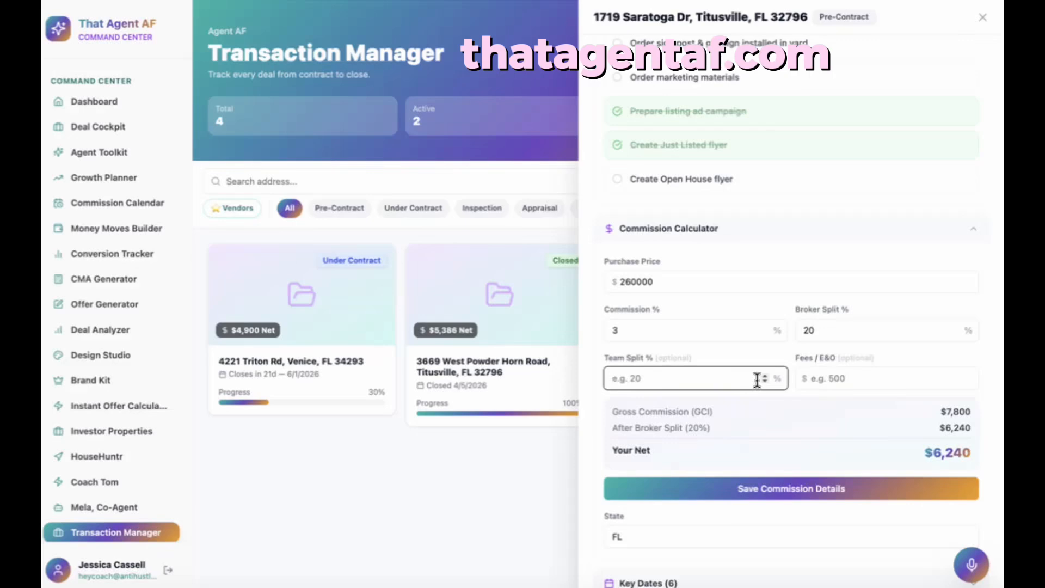
{"action": "left_click", "coordinate": [863, 376]}
{"action": "type", "text": "500"}
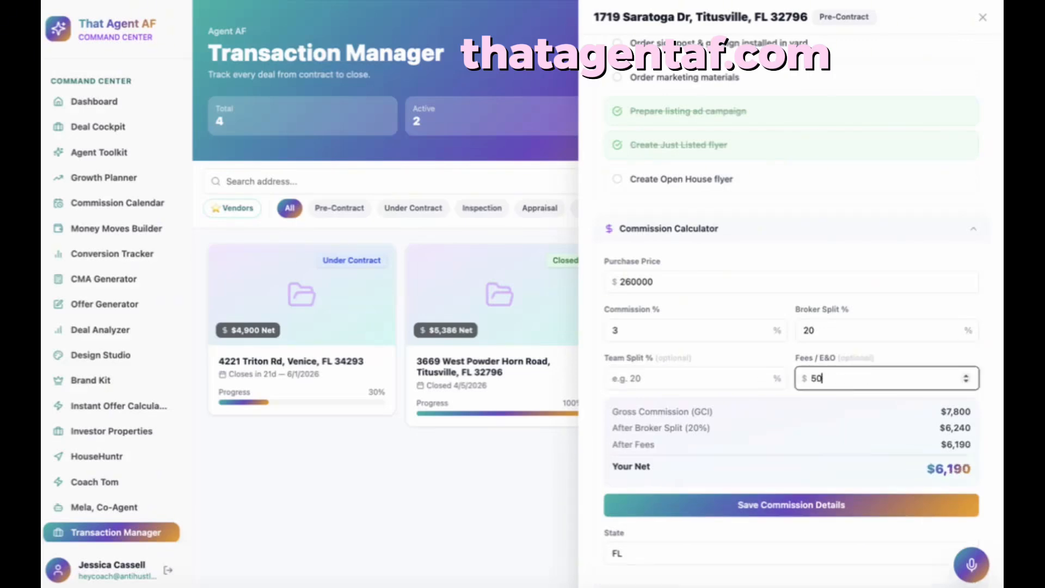
{"action": "scroll", "coordinate": [792, 406], "scroll_direction": "down", "scroll_amount": 3}
{"action": "key", "text": "BackSpace"}
{"action": "key", "text": "BackSpace"}
{"action": "key", "text": "BackSpace"}
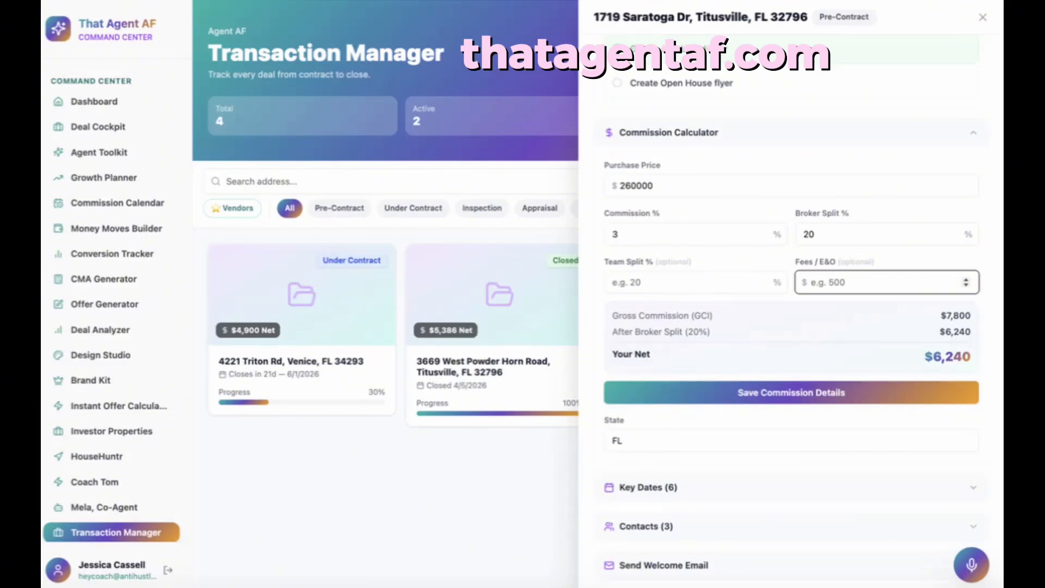
- Check the Key Dates list, then expand the Seller Net Sheet with its $260,000 contract price
{"action": "scroll", "coordinate": [762, 334], "scroll_direction": "down", "scroll_amount": 4}
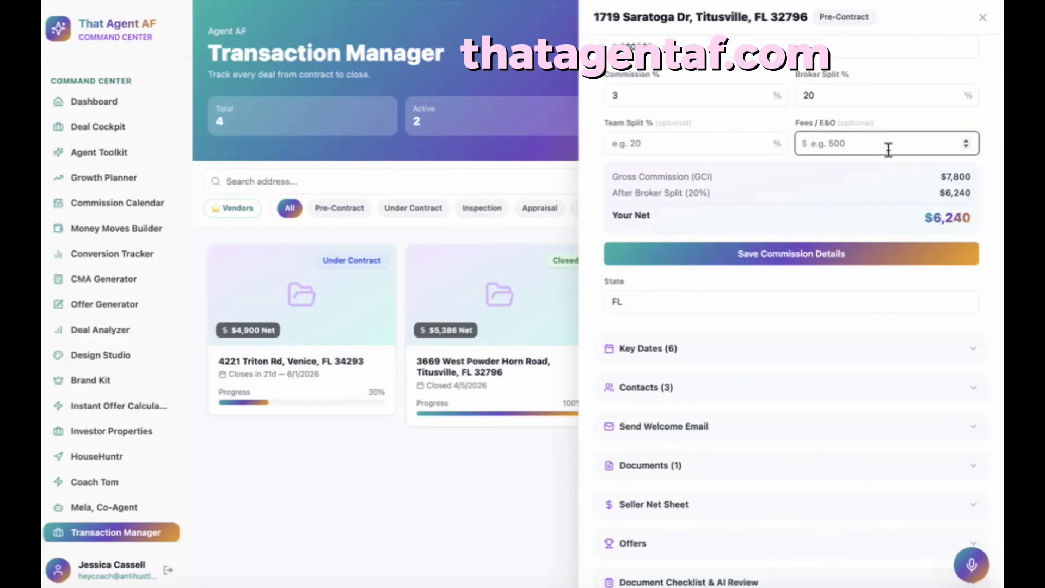
{"action": "left_click", "coordinate": [737, 359]}
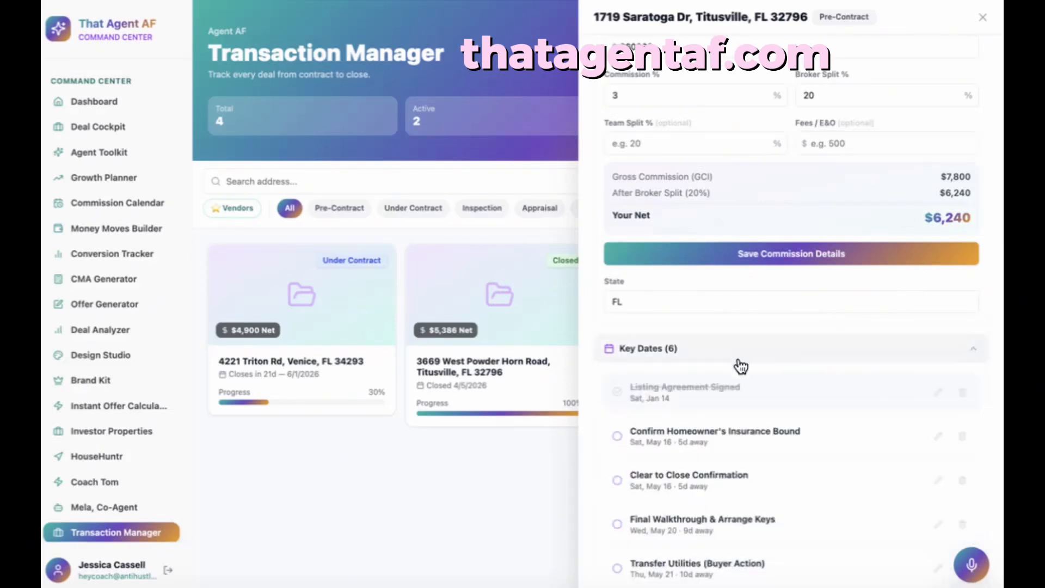
{"action": "scroll", "coordinate": [738, 411], "scroll_direction": "down", "scroll_amount": 2}
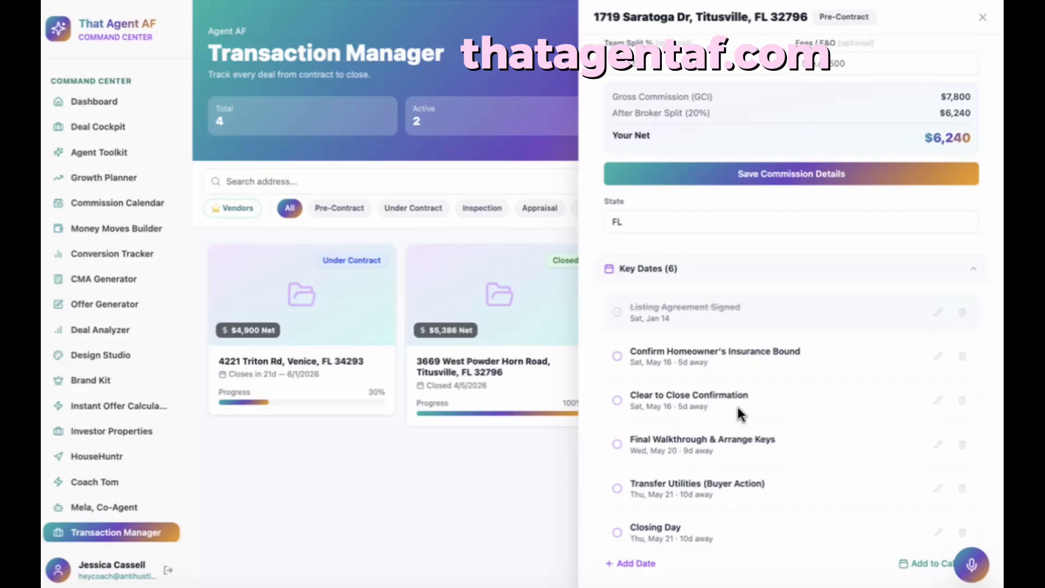
{"action": "scroll", "coordinate": [738, 411], "scroll_direction": "down", "scroll_amount": 1}
{"action": "scroll", "coordinate": [737, 407], "scroll_direction": "up", "scroll_amount": 1}
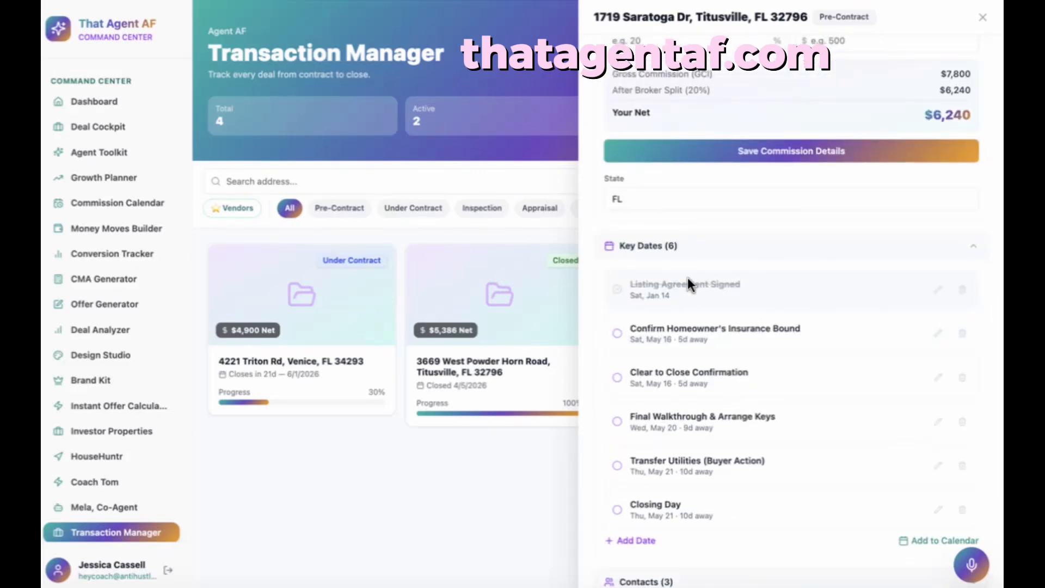
{"action": "left_click", "coordinate": [698, 258]}
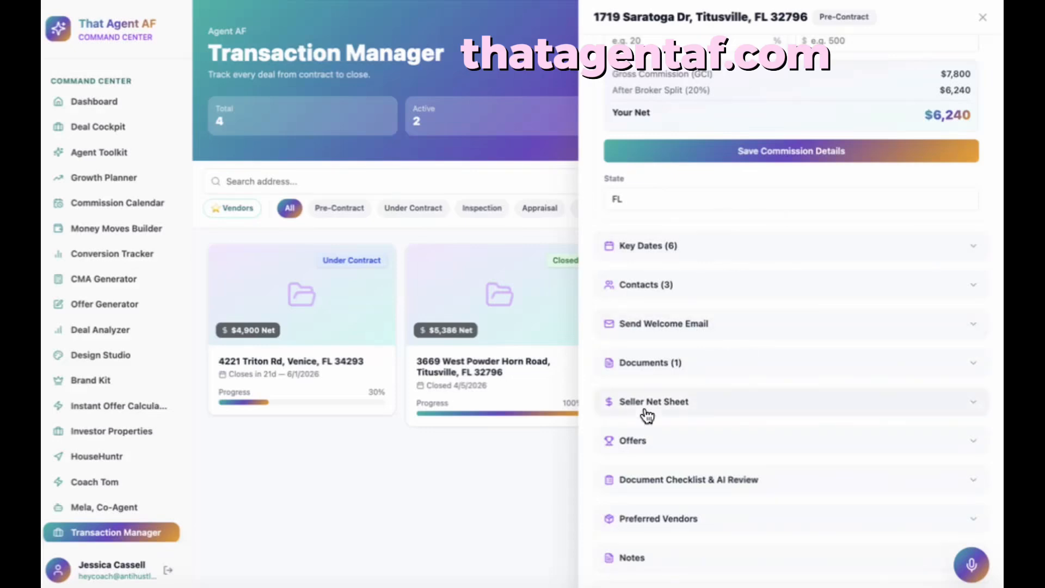
{"action": "scroll", "coordinate": [717, 458], "scroll_direction": "down", "scroll_amount": 1}
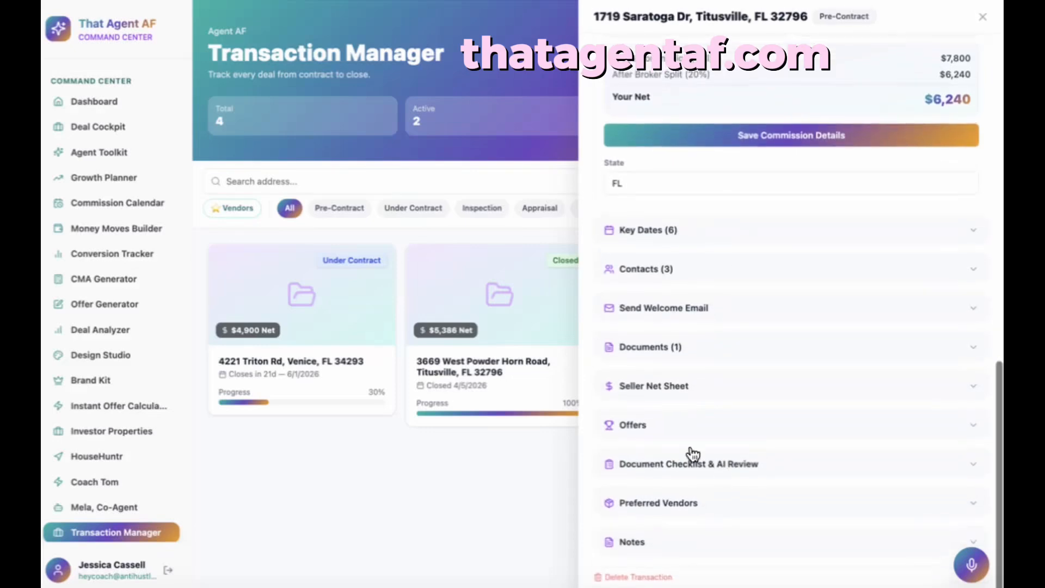
{"action": "left_click", "coordinate": [655, 387]}
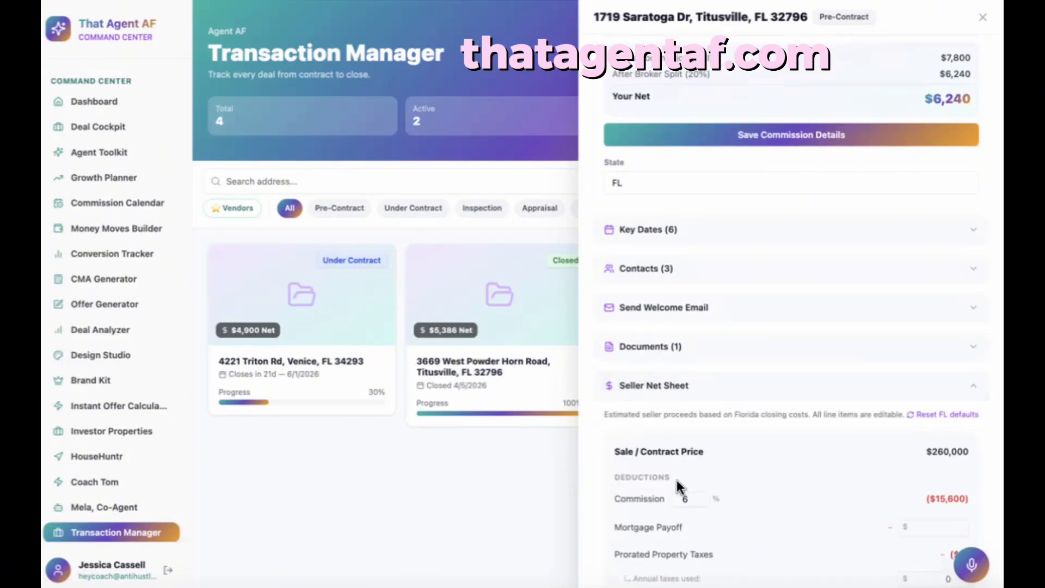
- Enter a $120,000 mortgage payoff, dropping net proceeds to $120,410, then expand Document Checklist & AI Review
{"action": "scroll", "coordinate": [676, 479], "scroll_direction": "down", "scroll_amount": 5}
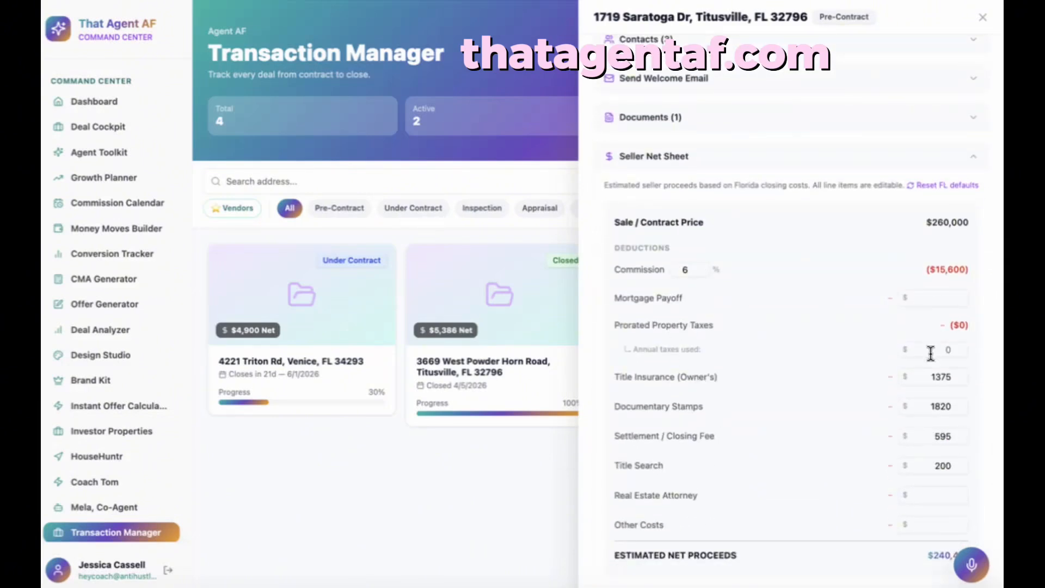
{"action": "scroll", "coordinate": [907, 438], "scroll_direction": "down", "scroll_amount": 5}
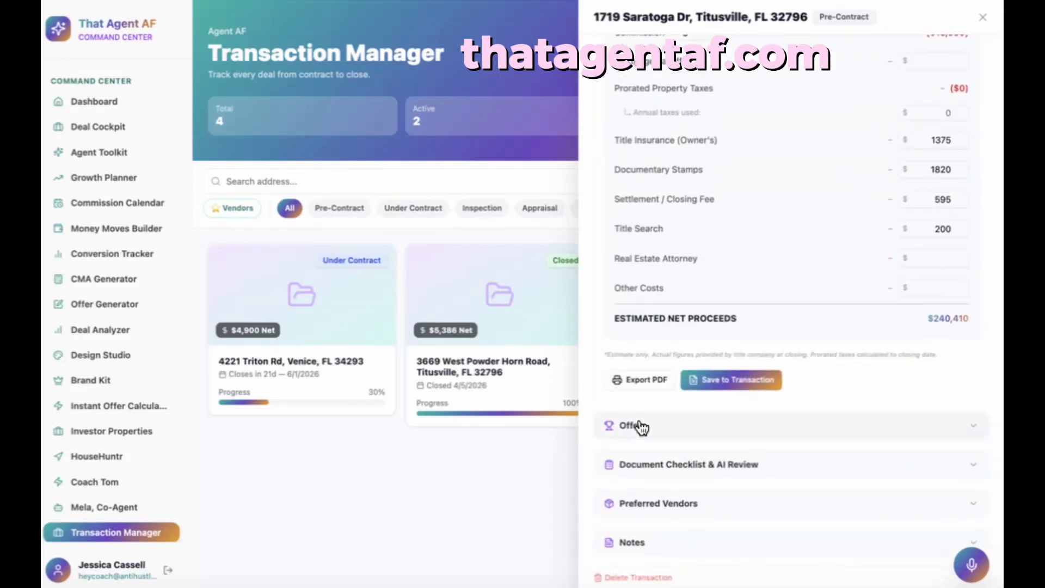
{"action": "scroll", "coordinate": [911, 354], "scroll_direction": "up", "scroll_amount": 2}
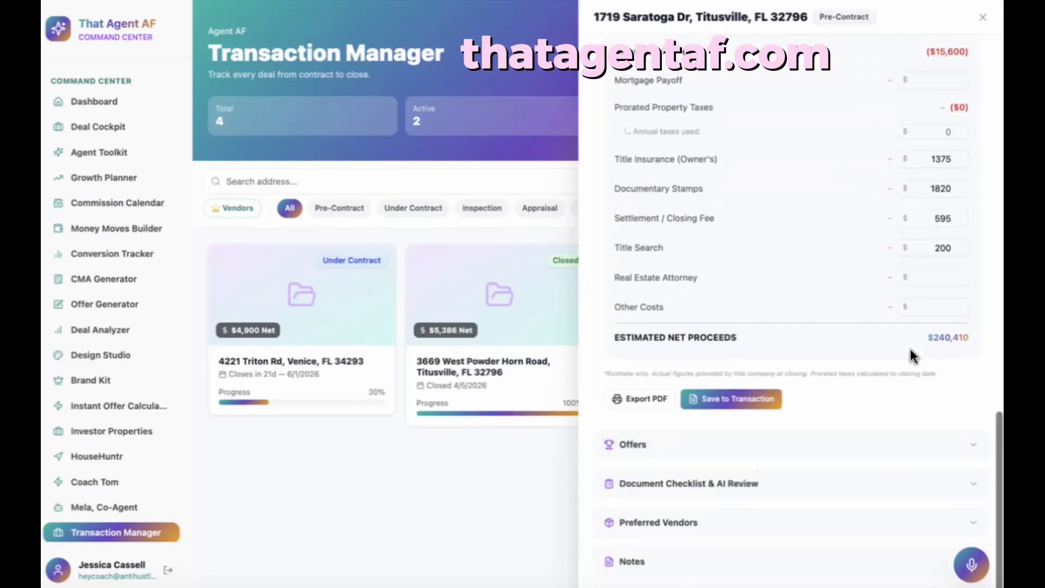
{"action": "left_click", "coordinate": [940, 150]}
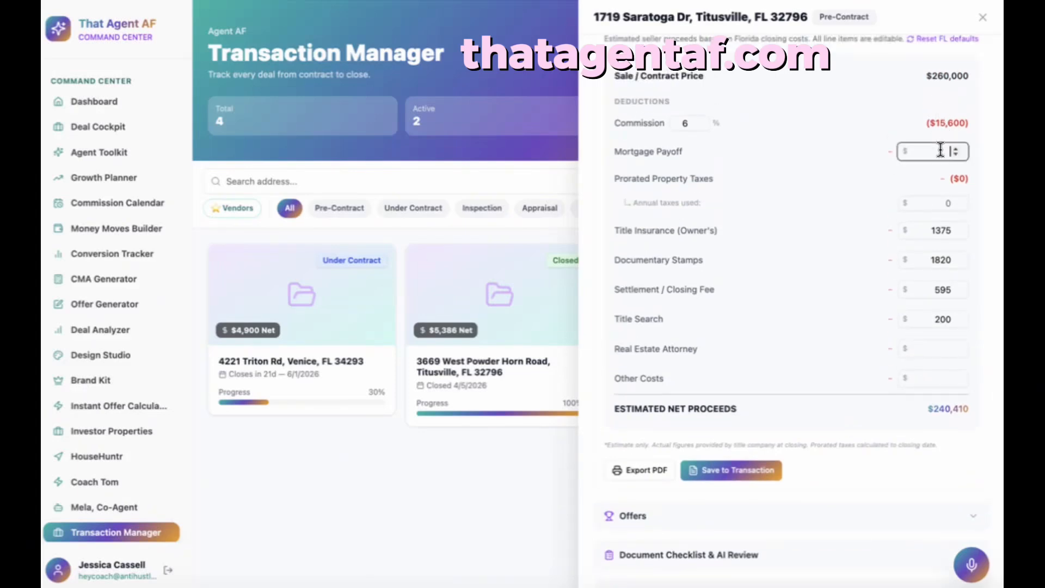
{"action": "type", "text": "120000"}
{"action": "left_click", "coordinate": [883, 194]}
{"action": "scroll", "coordinate": [844, 363], "scroll_direction": "down", "scroll_amount": 3}
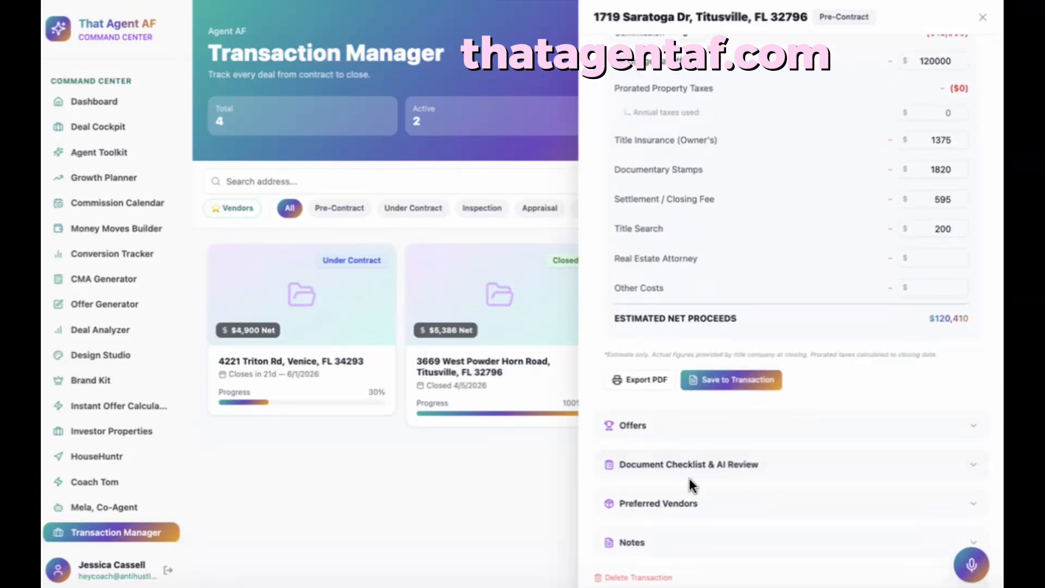
{"action": "left_click", "coordinate": [691, 464]}
- Check off Listing Agreement on the Seller Side checklist
{"action": "scroll", "coordinate": [693, 462], "scroll_direction": "down", "scroll_amount": 9}
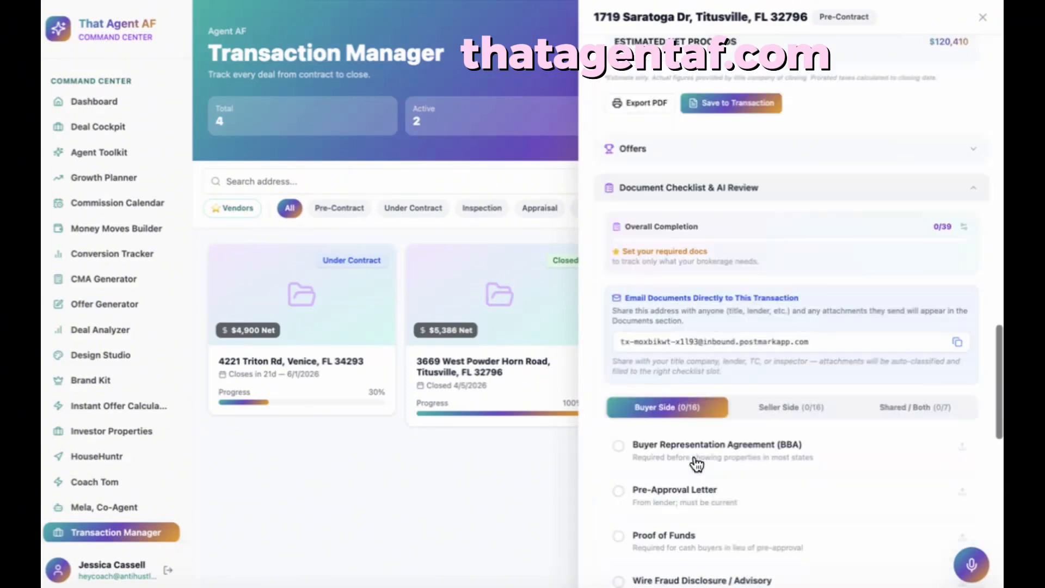
{"action": "left_click", "coordinate": [788, 409]}
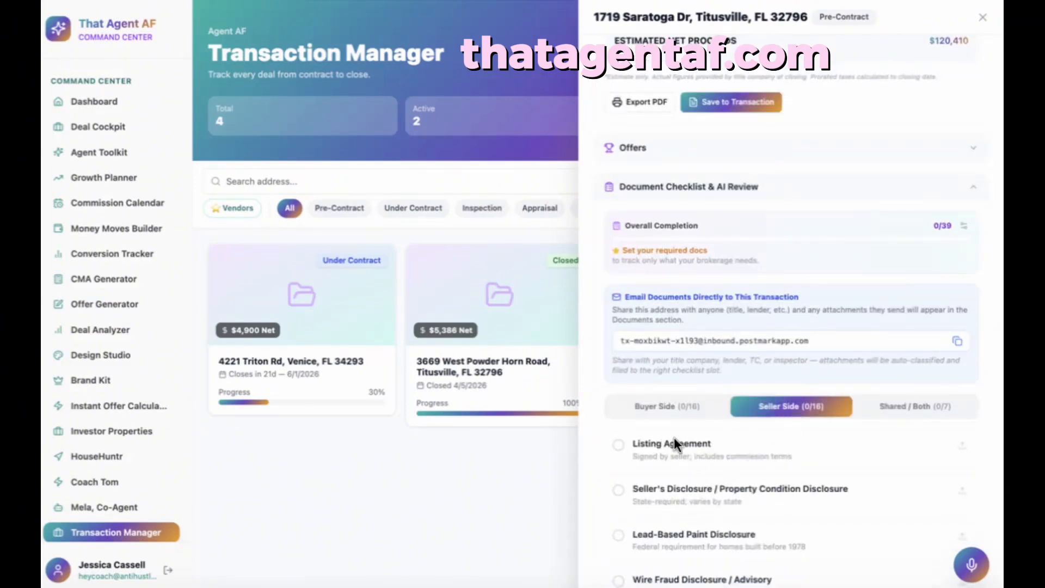
{"action": "left_click", "coordinate": [617, 445]}
- Check off Fully Executed Purchase Contract and All Addenda & Amendments under Shared / Both
{"action": "scroll", "coordinate": [682, 488], "scroll_direction": "down", "scroll_amount": 7}
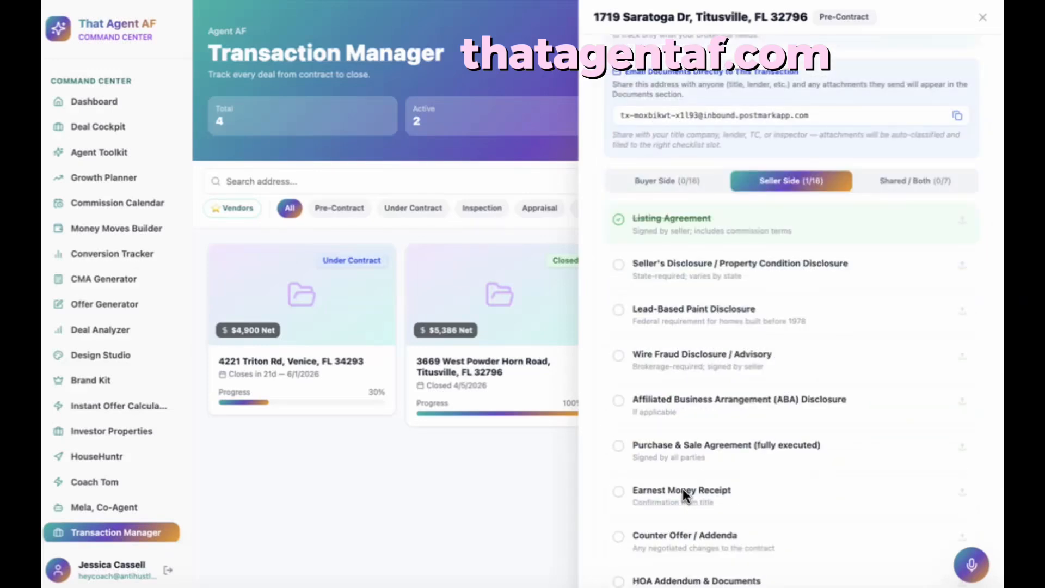
{"action": "left_click", "coordinate": [875, 180]}
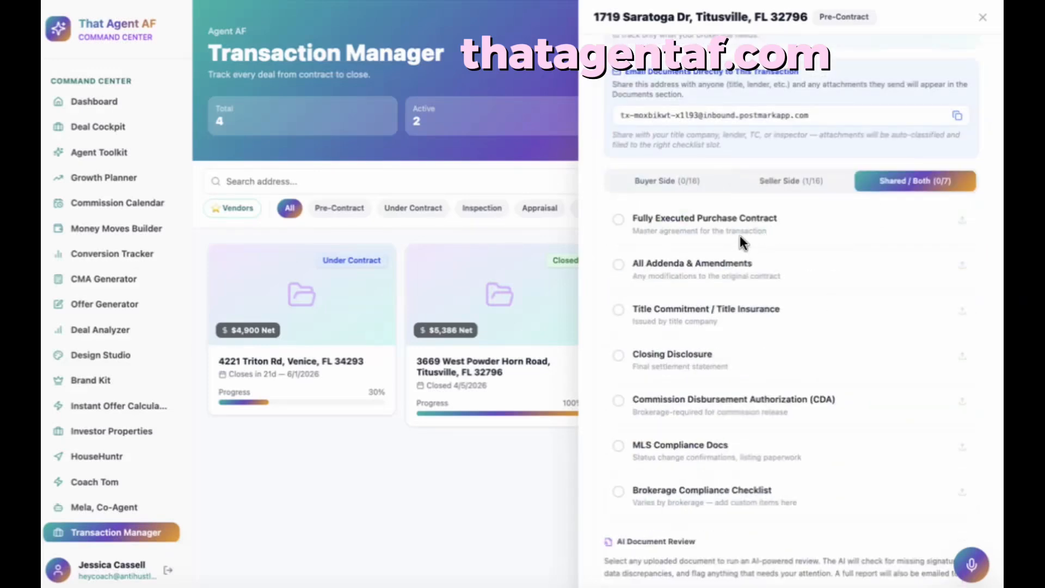
{"action": "left_click", "coordinate": [618, 220]}
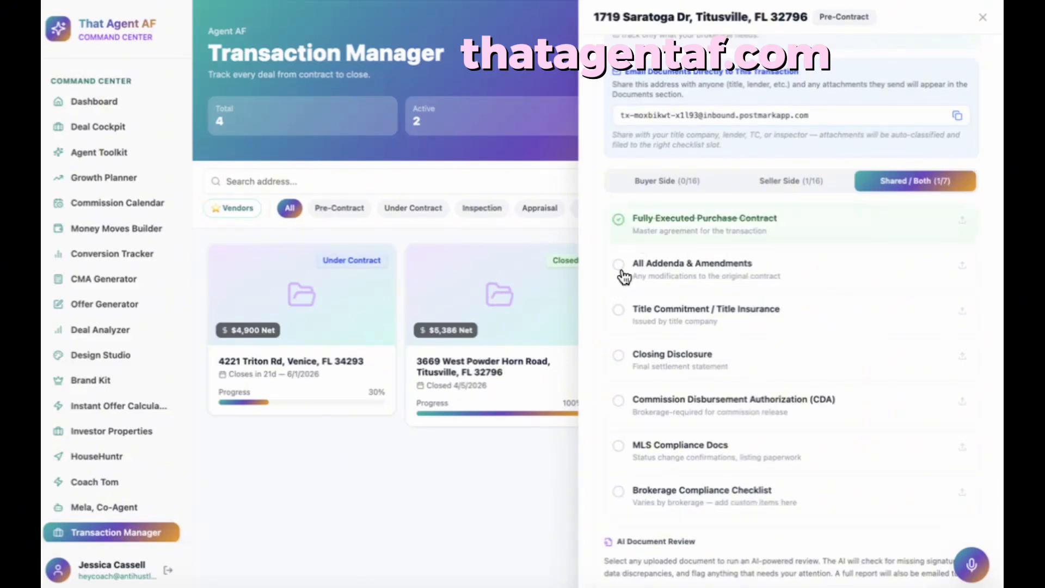
{"action": "left_click", "coordinate": [618, 269]}
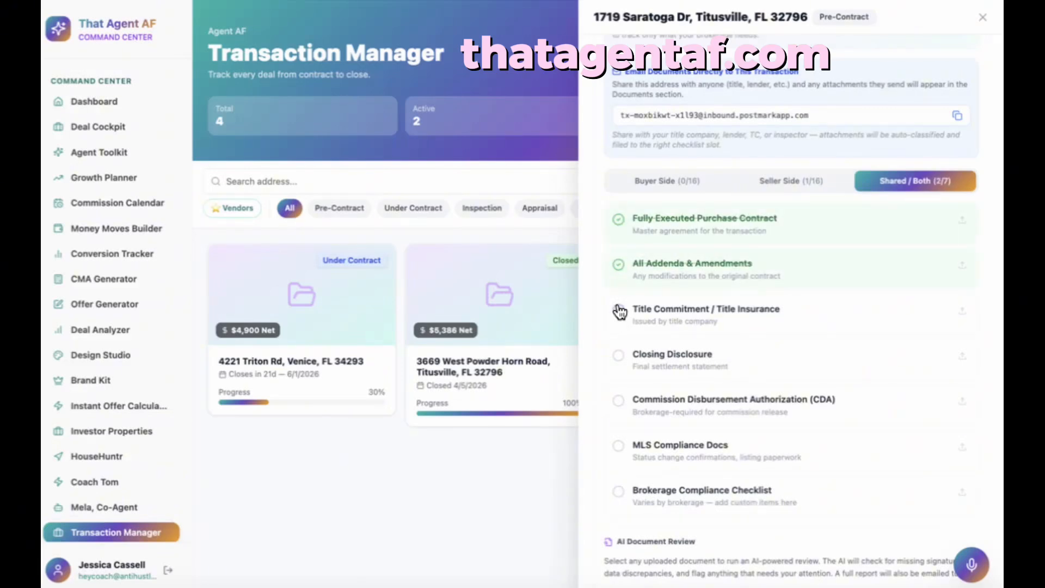